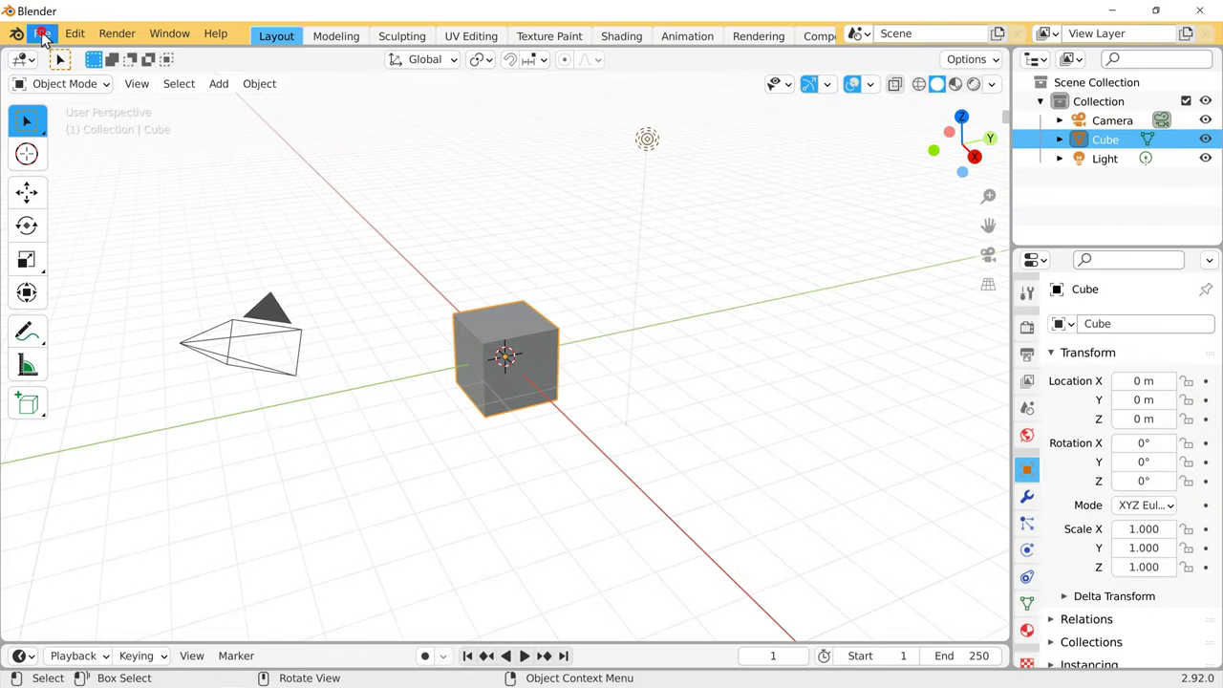
# Open the File menu to view its commands
pyautogui.click(42, 37)
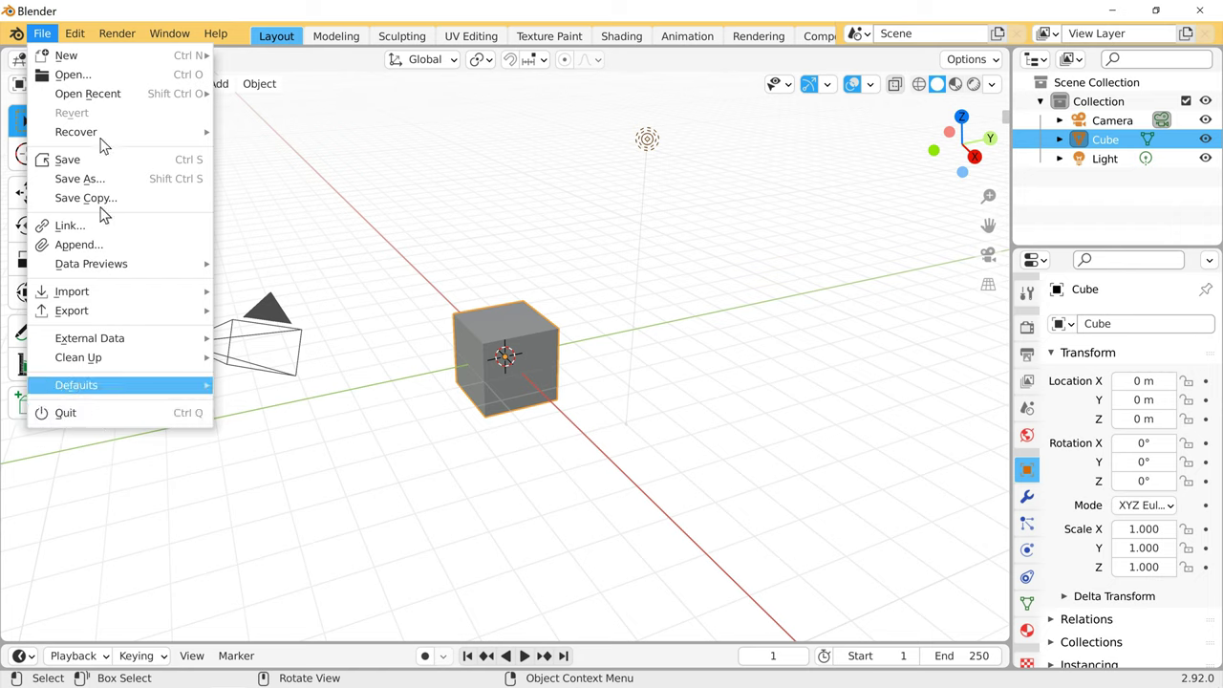
pyautogui.moveTo(75, 33)
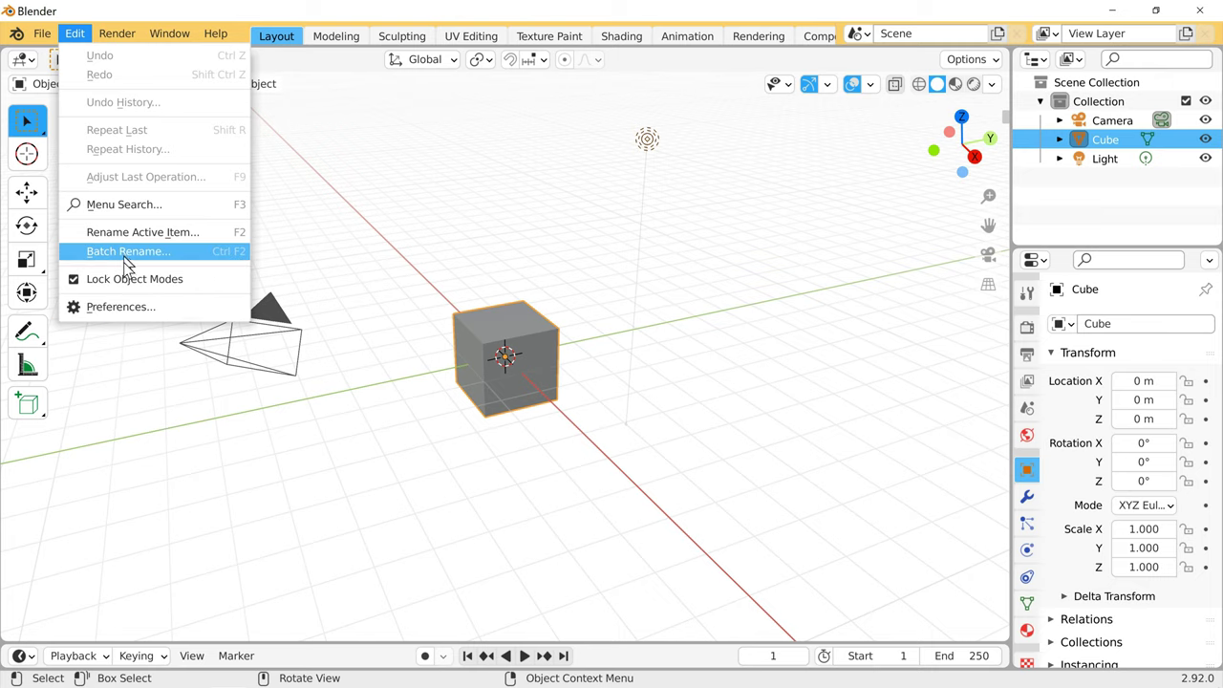
# Open Preferences, move the window toward the centre, and look through the Themes settings
pyautogui.click(121, 306)
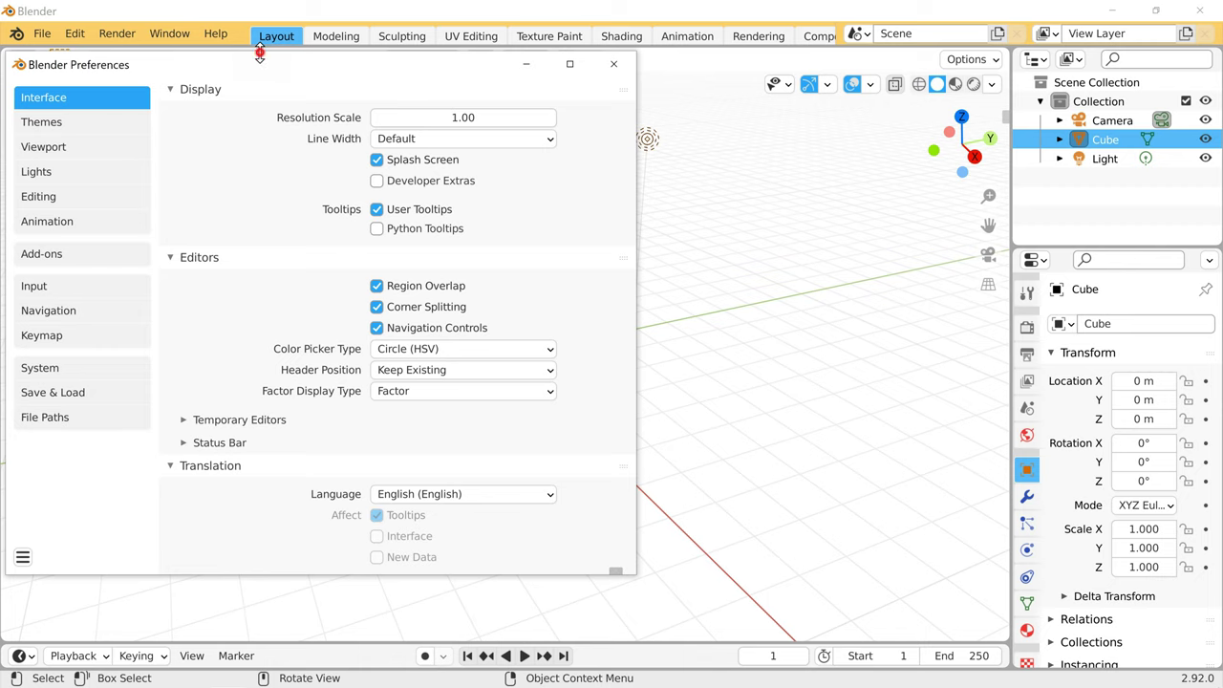
pyautogui.moveTo(264, 69); pyautogui.dragTo(468, 77)
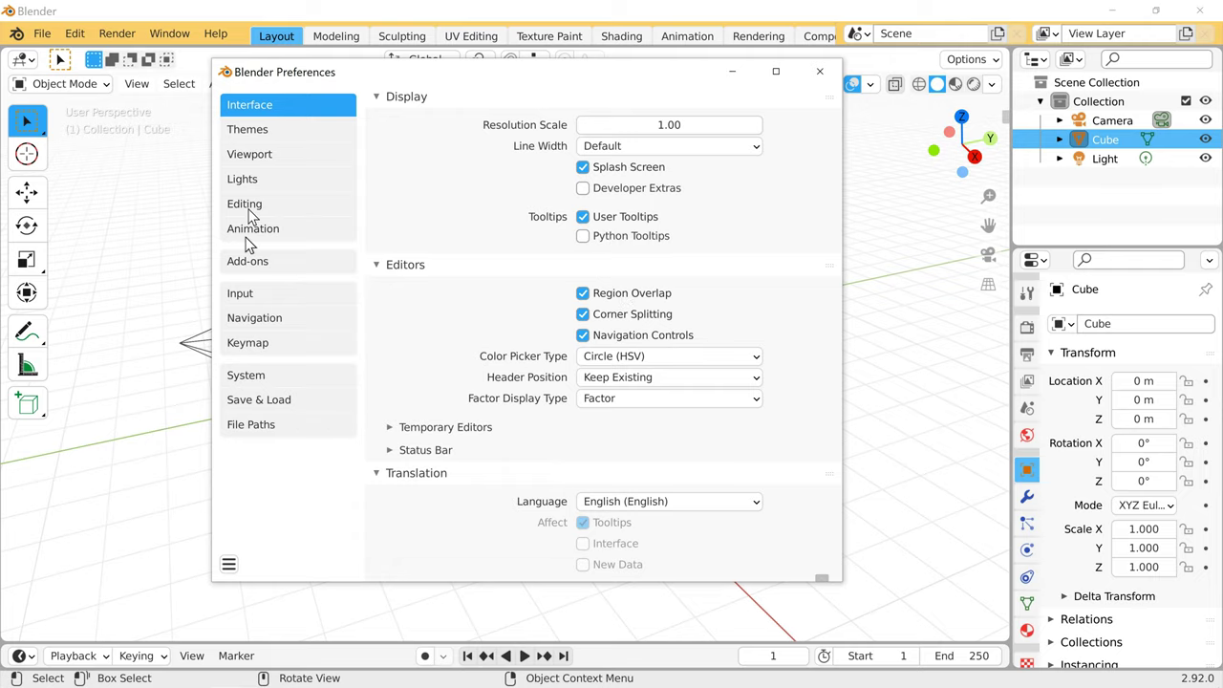
pyautogui.click(244, 130)
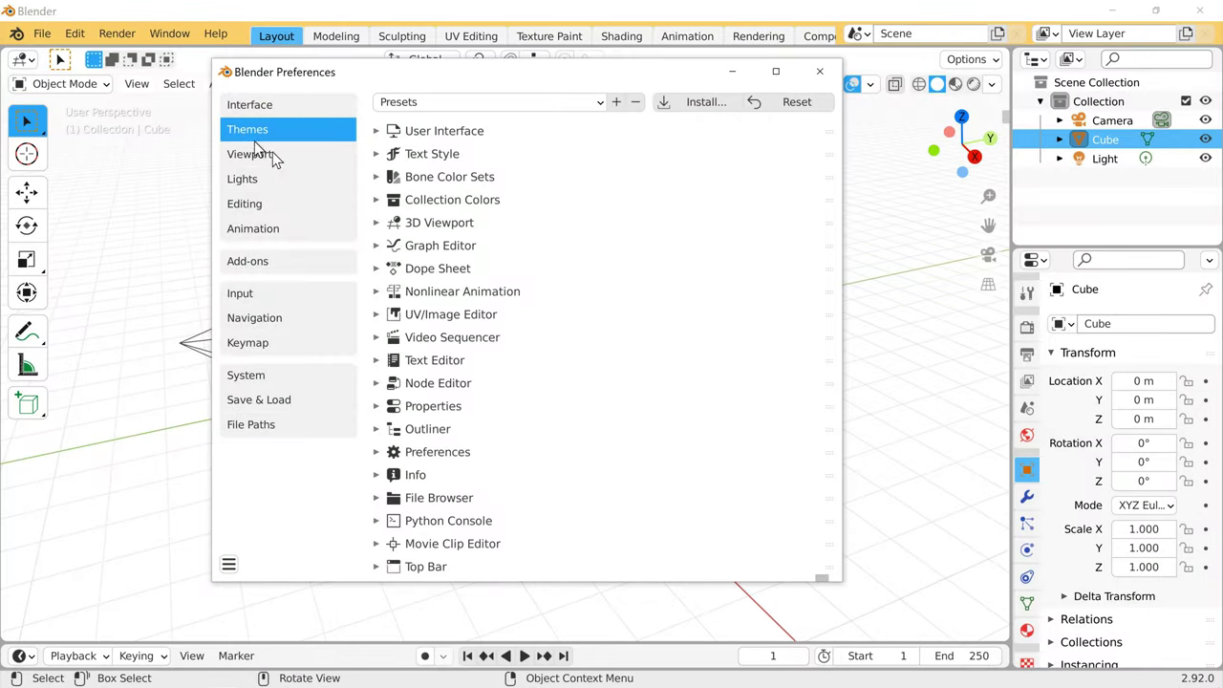
pyautogui.scroll(-1, 693, 263)
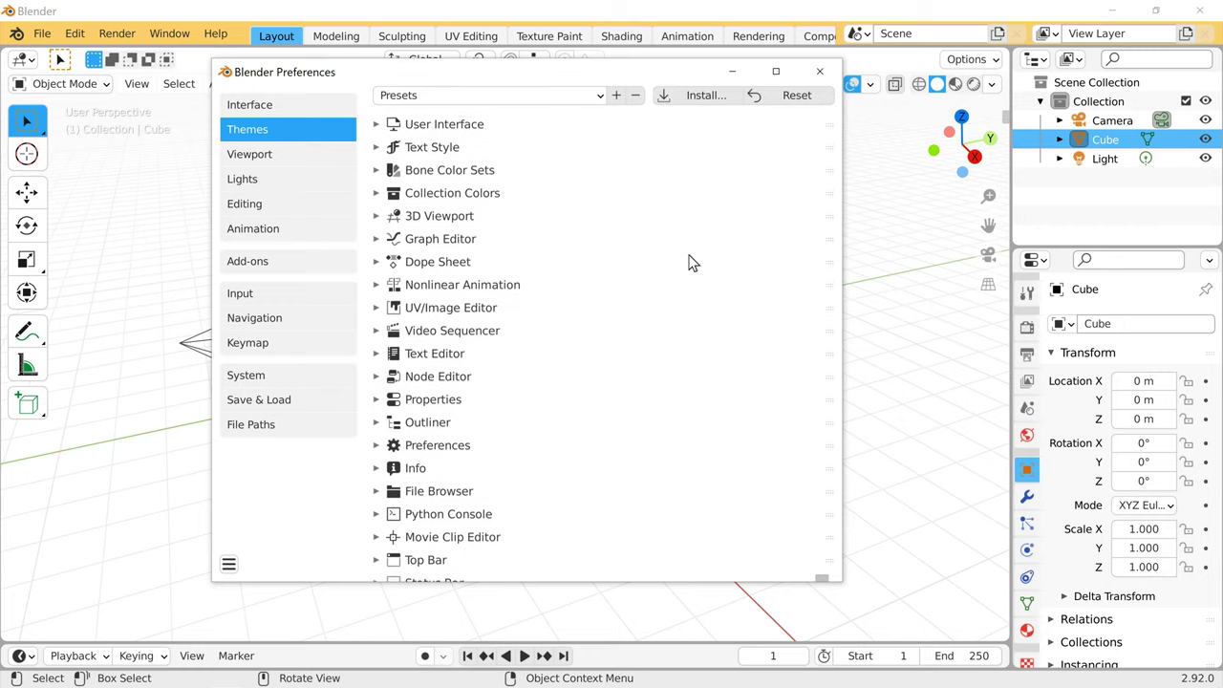
pyautogui.scroll(1, 692, 263)
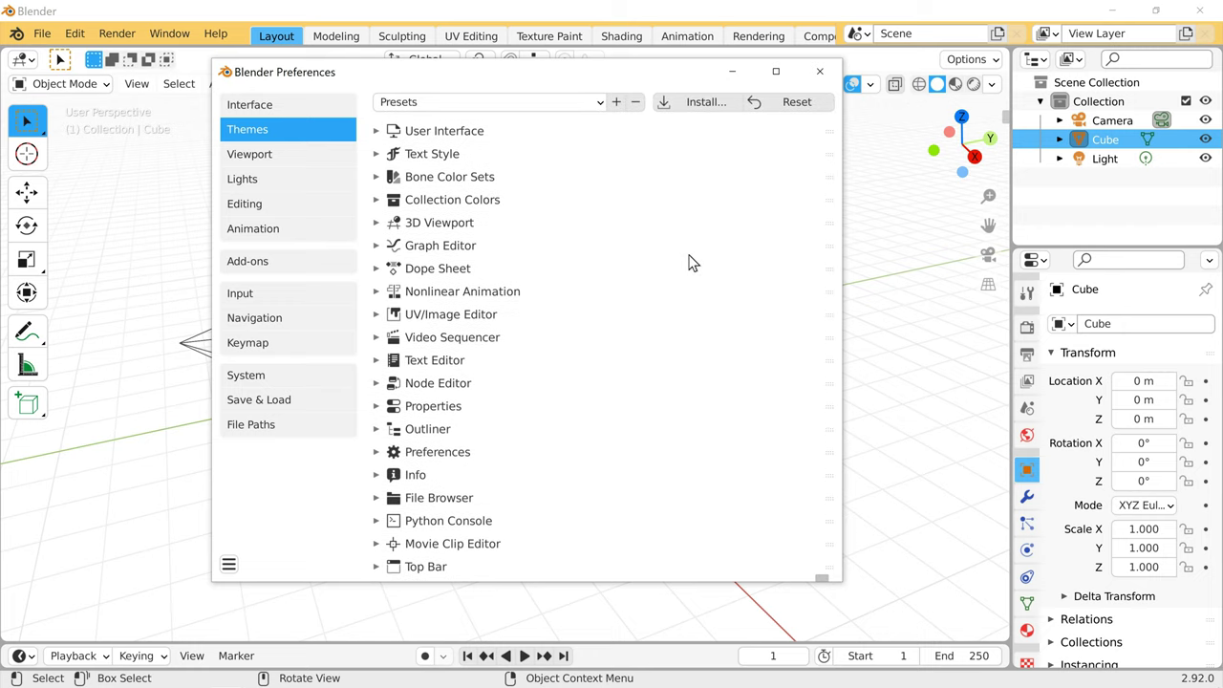
# Browse the Viewport, Lights, Editing and Animation sections, ending on the Add-ons list
pyautogui.click(323, 165)
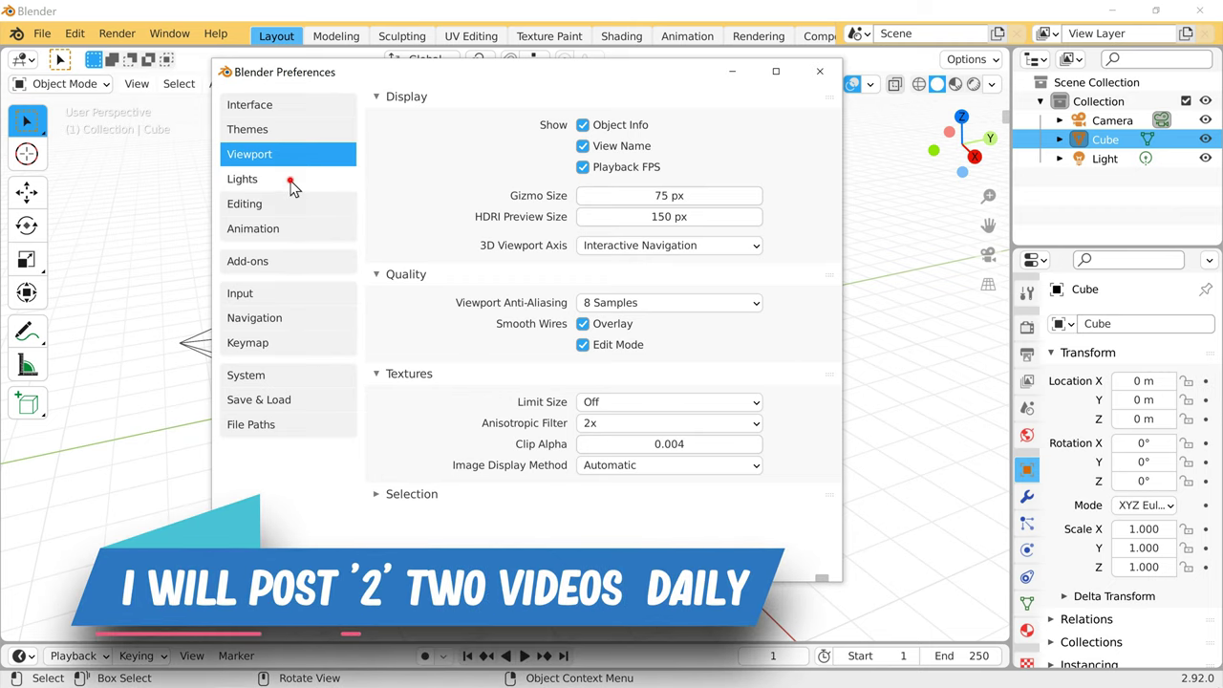
pyautogui.click(287, 179)
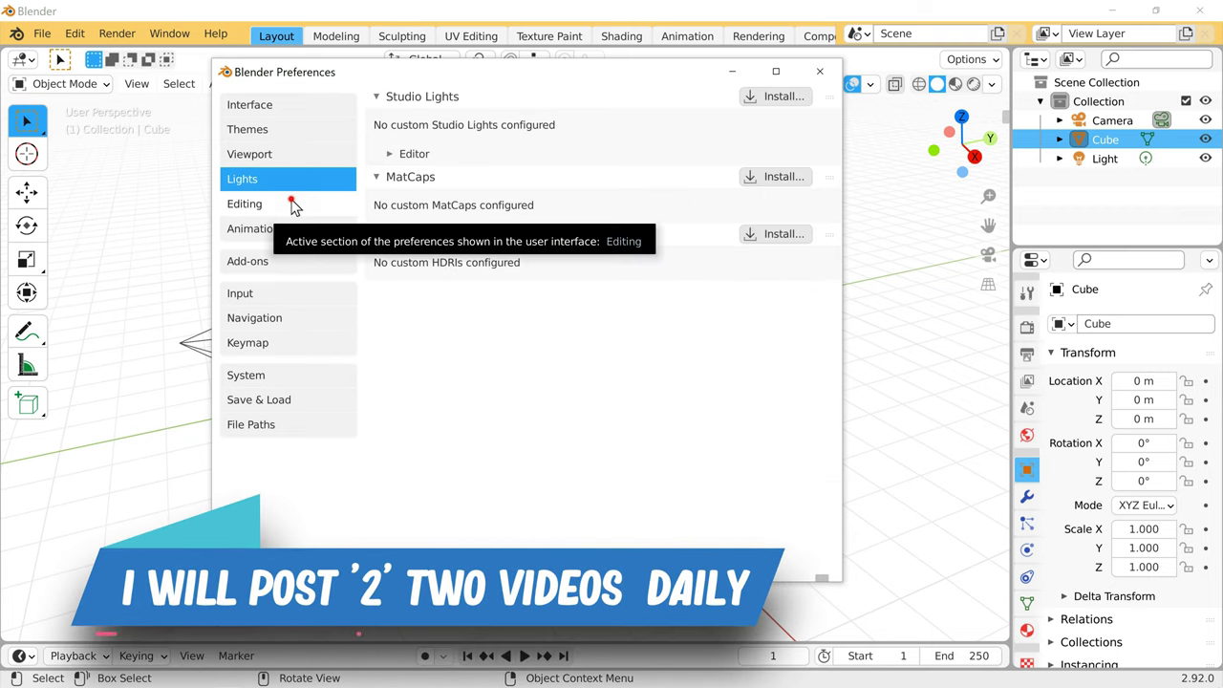
pyautogui.click(294, 206)
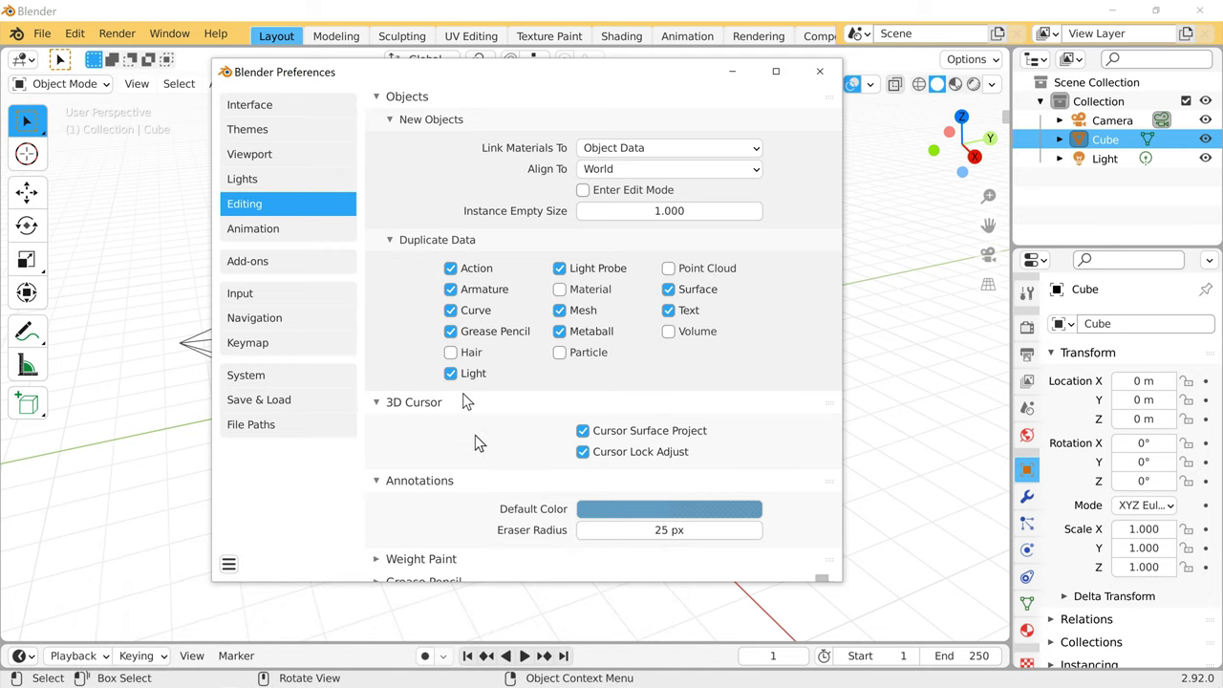
pyautogui.click(302, 227)
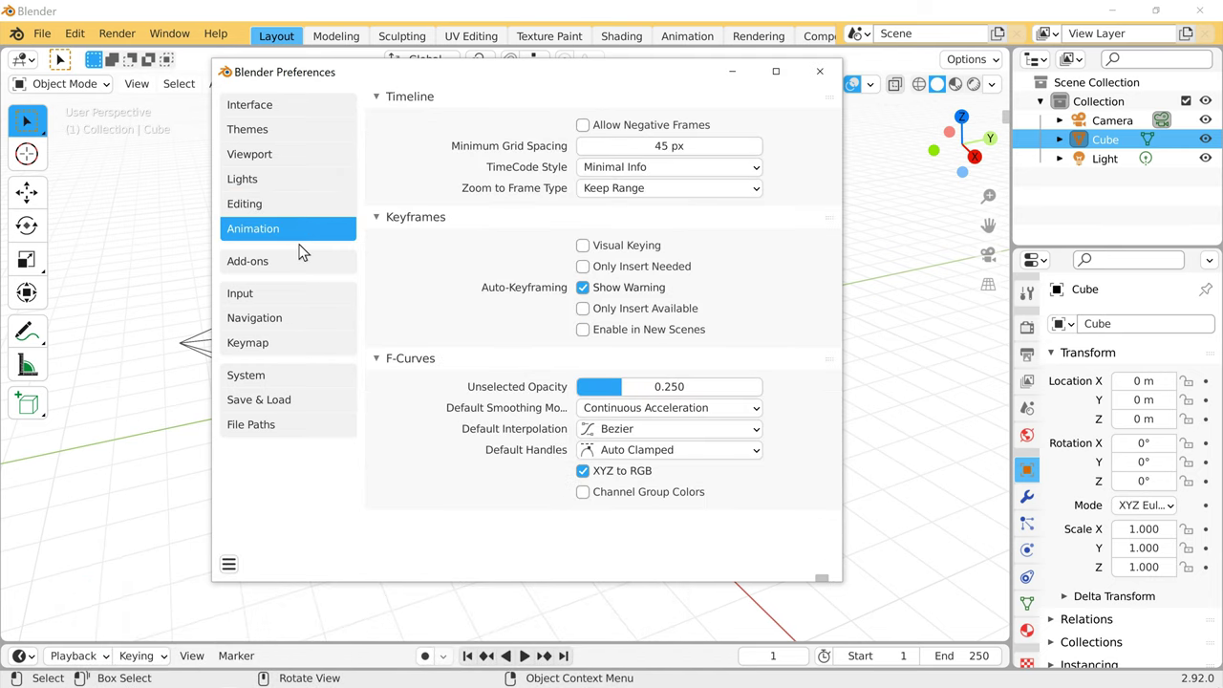
pyautogui.click(298, 261)
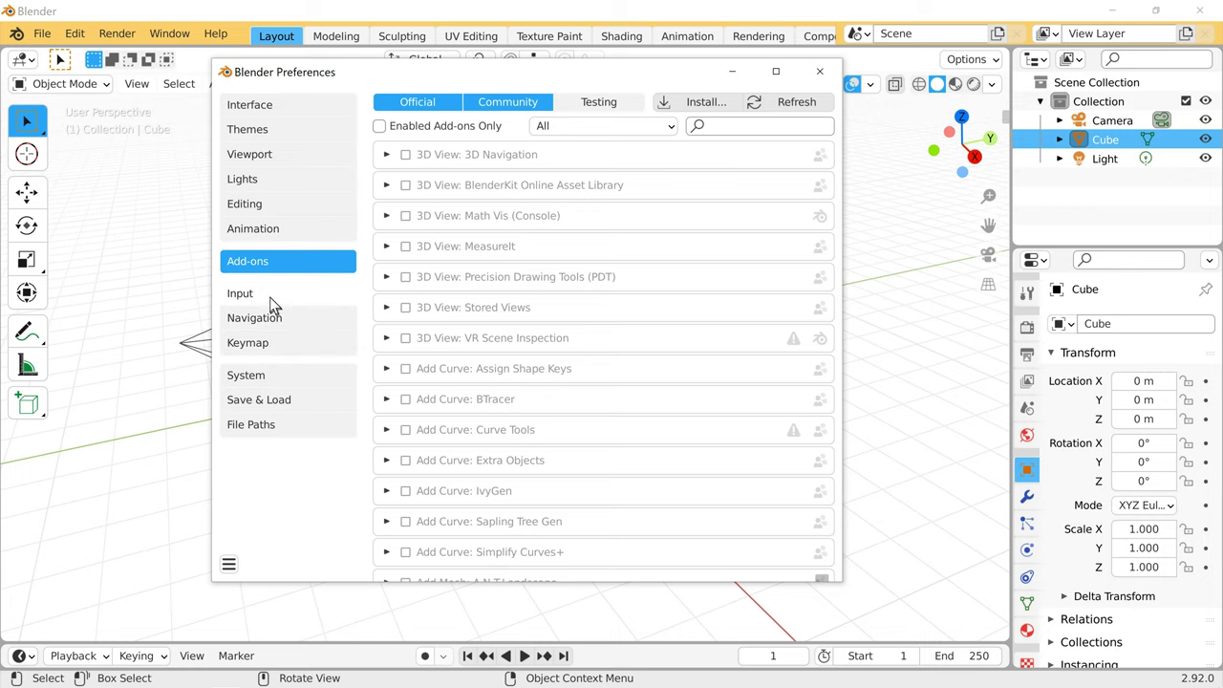
# Browse the Input, Navigation and Keymap preference sections
pyautogui.click(271, 299)
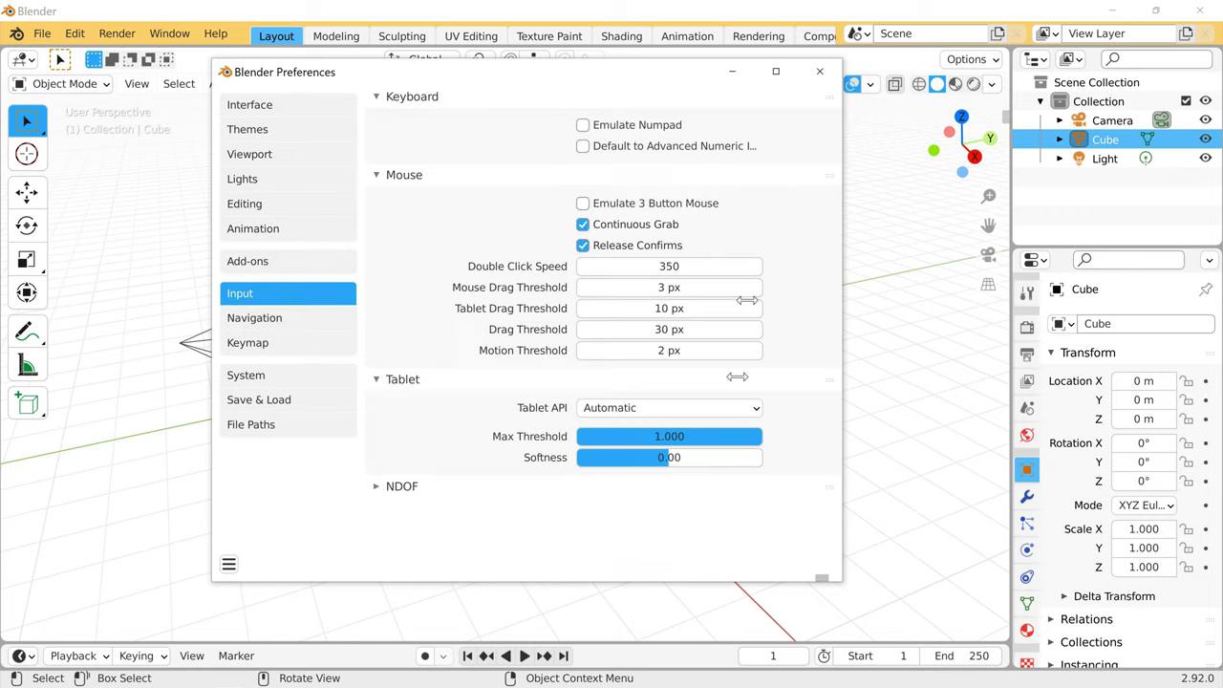
pyautogui.click(302, 329)
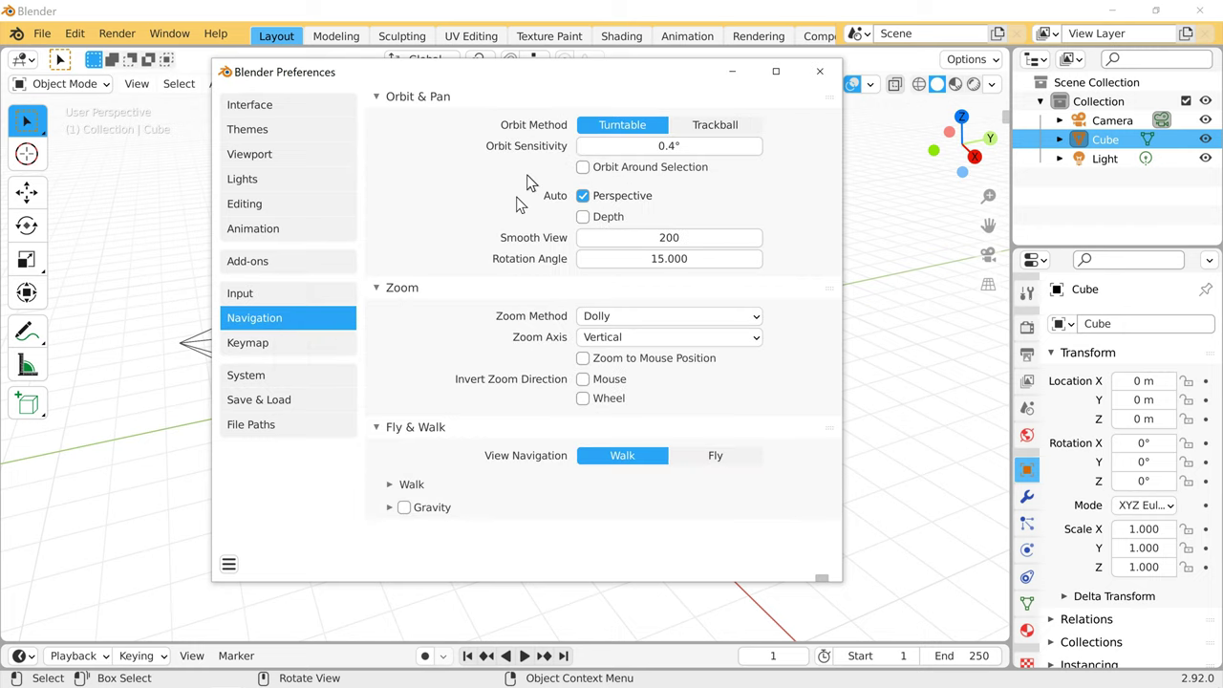
pyautogui.click(290, 341)
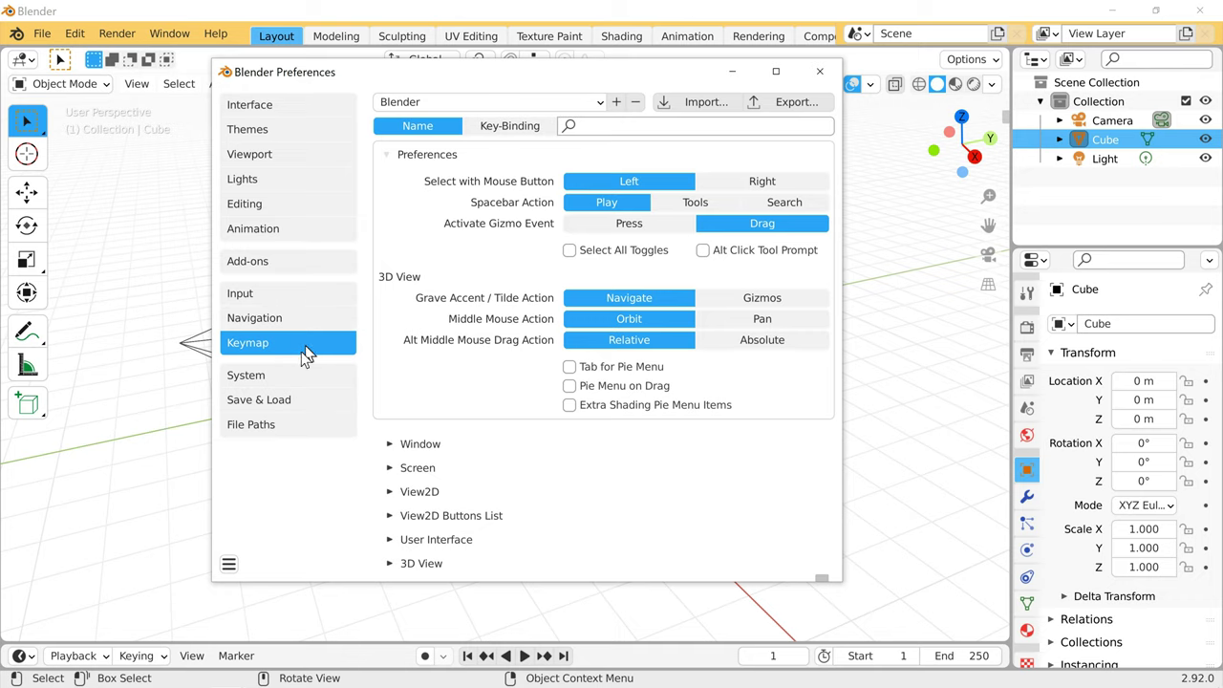
# Set Cycles Render Devices to CUDA with the GeForce GT 710 under System
pyautogui.click(294, 373)
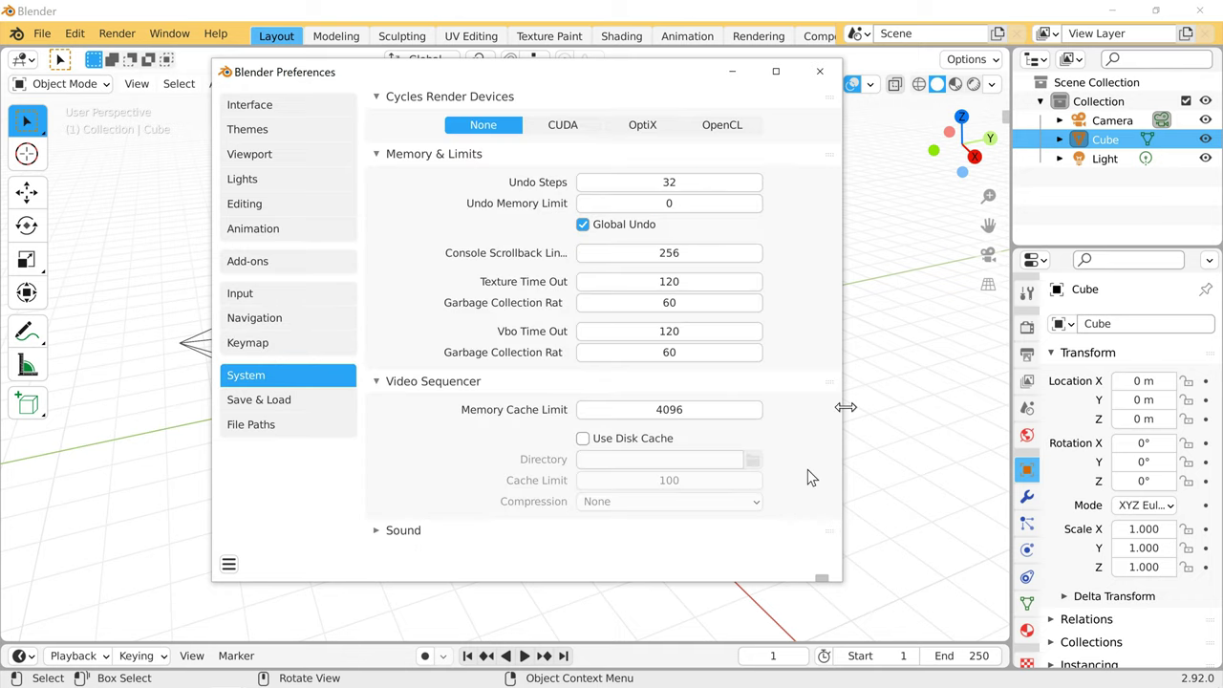
pyautogui.click(555, 136)
pyautogui.click(636, 126)
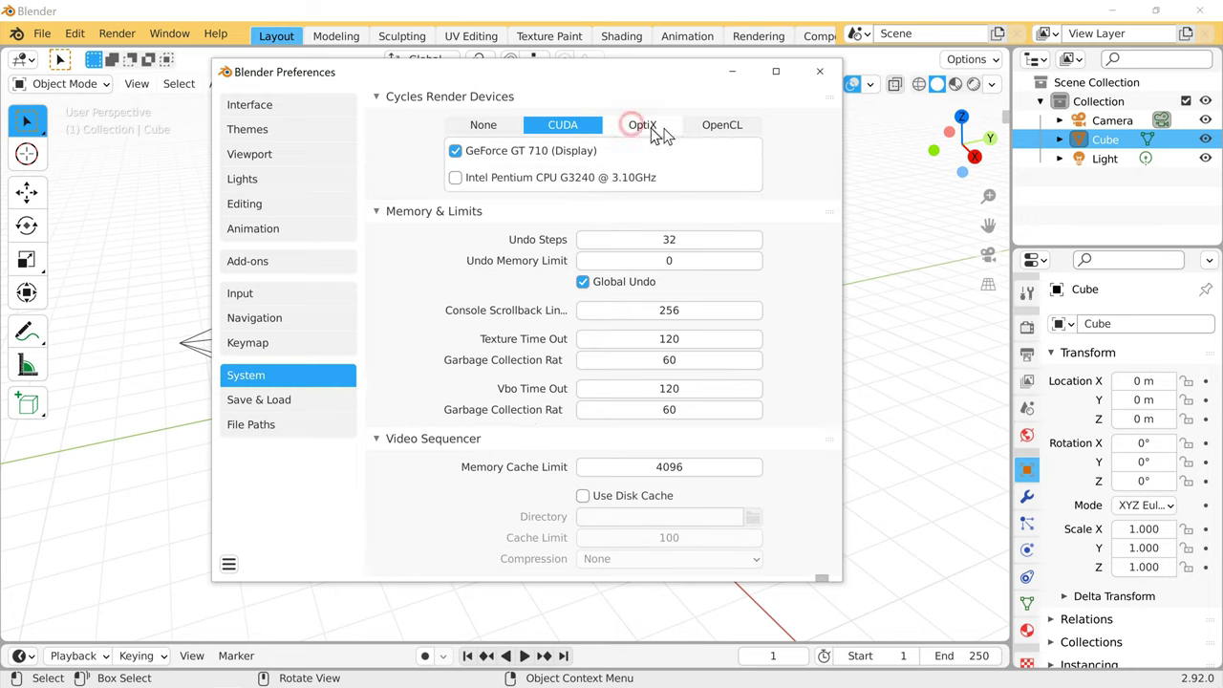
pyautogui.click(710, 128)
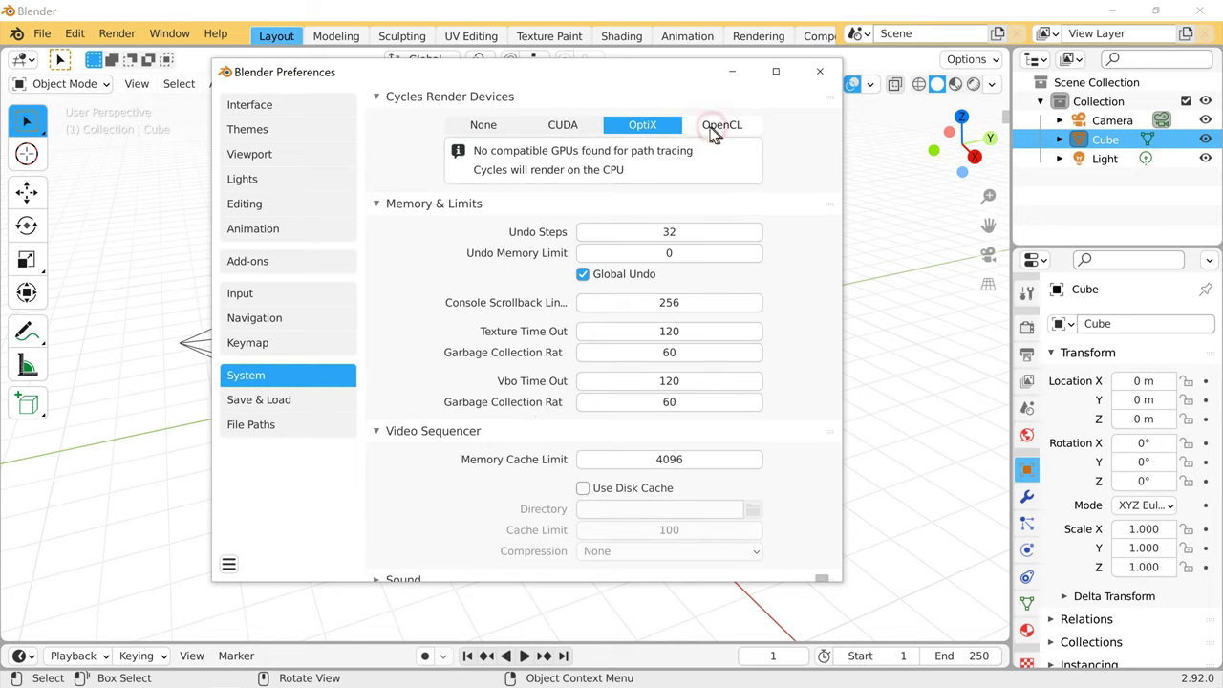
pyautogui.click(571, 131)
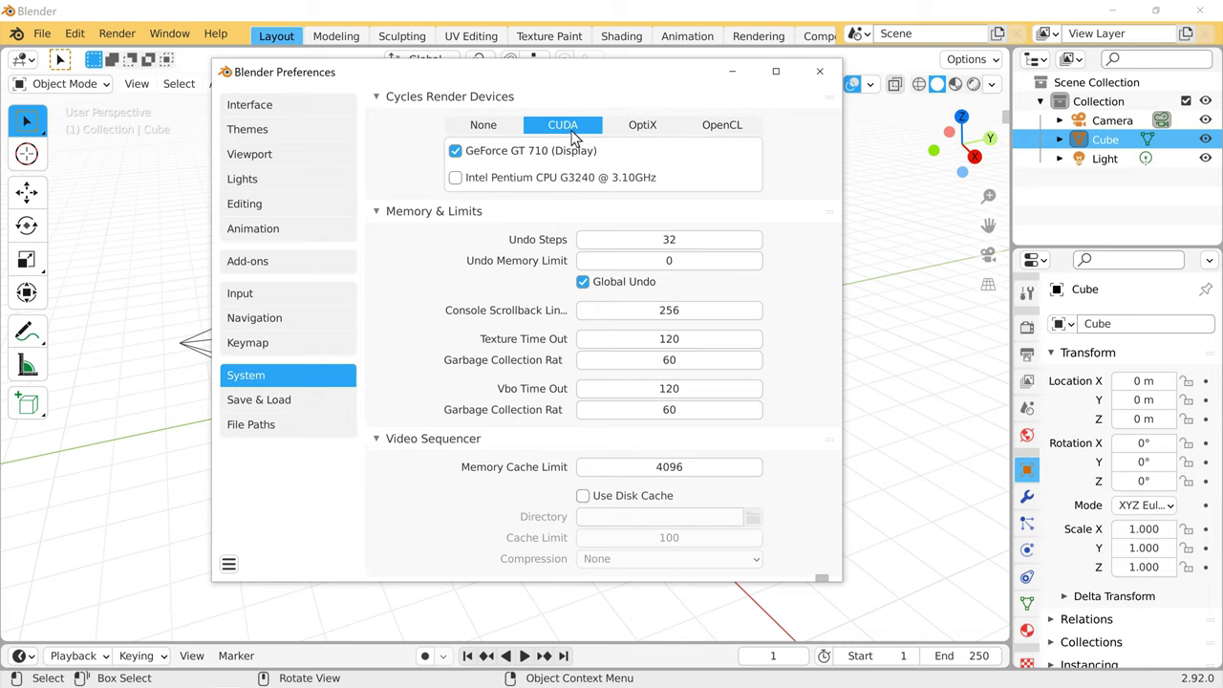
# Review Save & Load and File Paths, check the preferences menu, then close Preferences
pyautogui.click(296, 405)
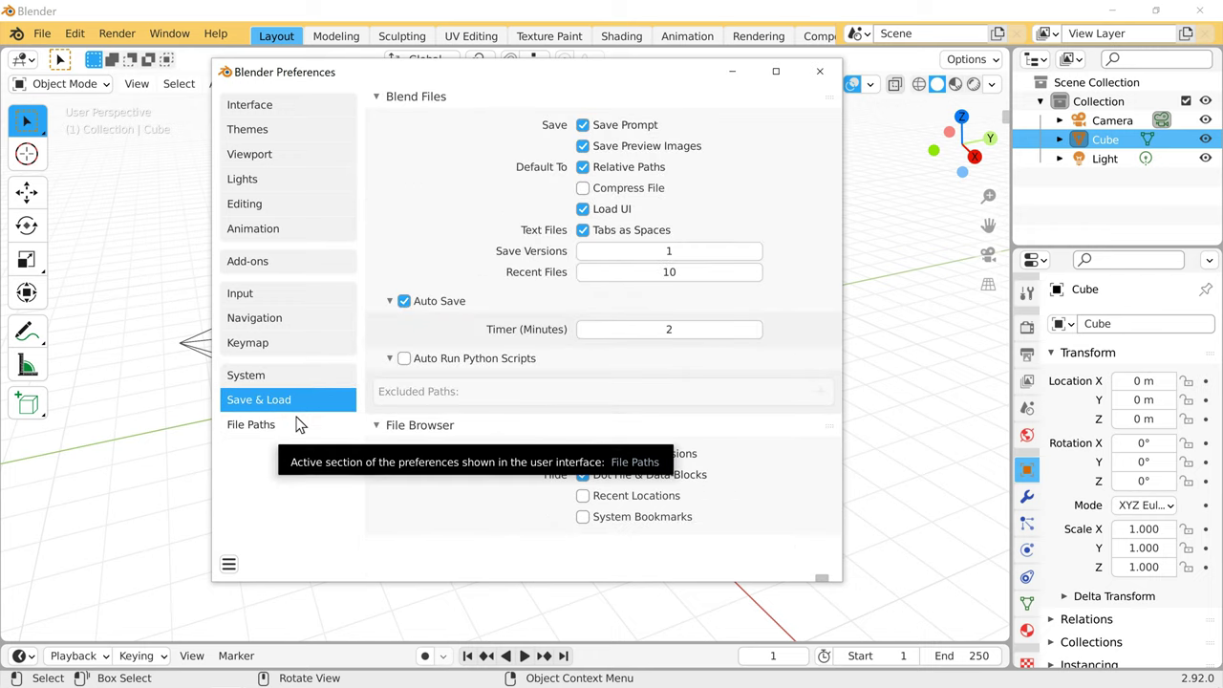
pyautogui.click(297, 427)
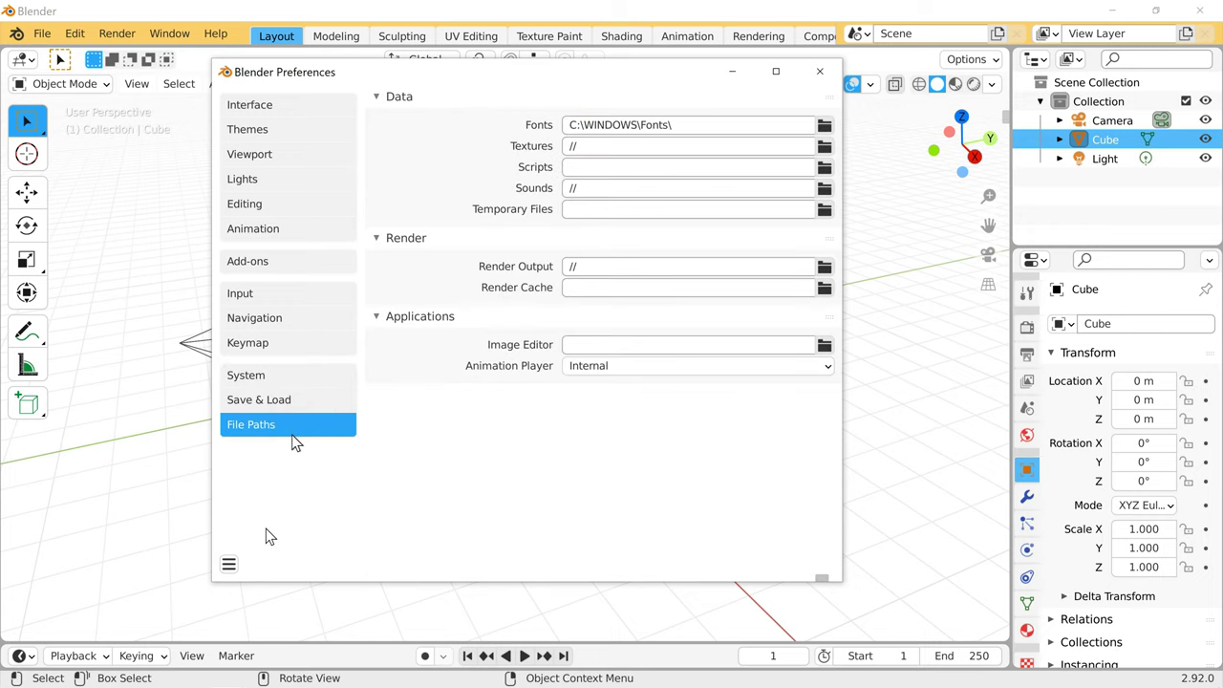
pyautogui.click(230, 566)
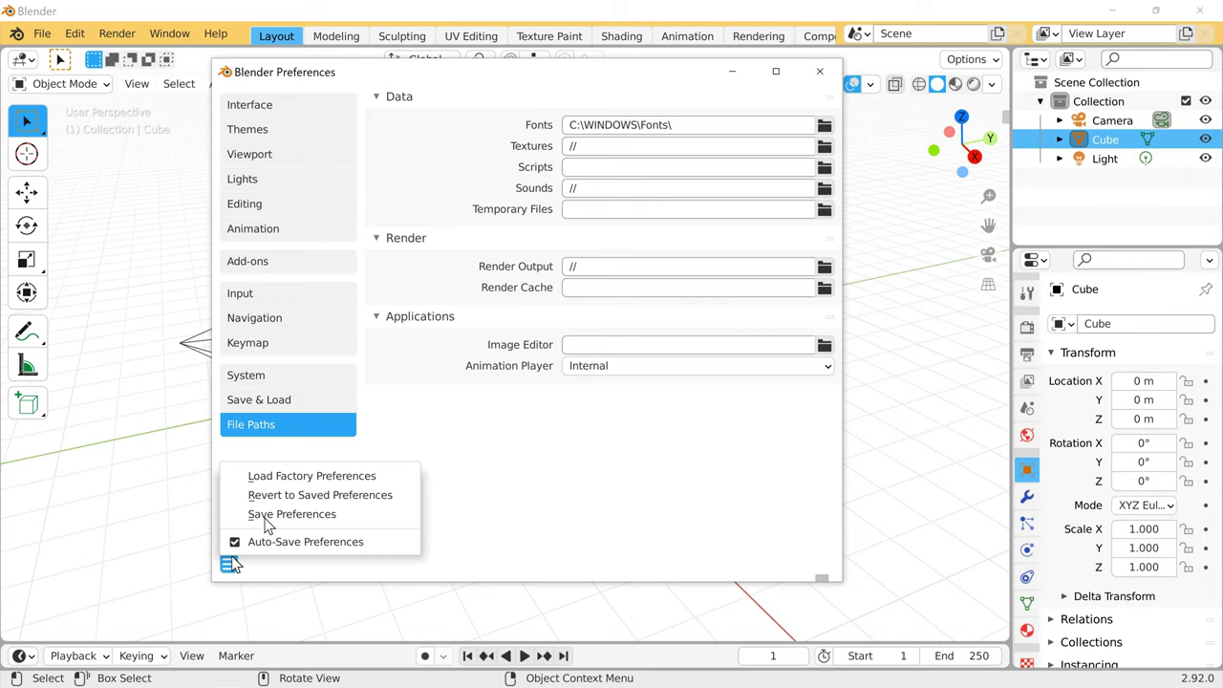
pyautogui.click(826, 75)
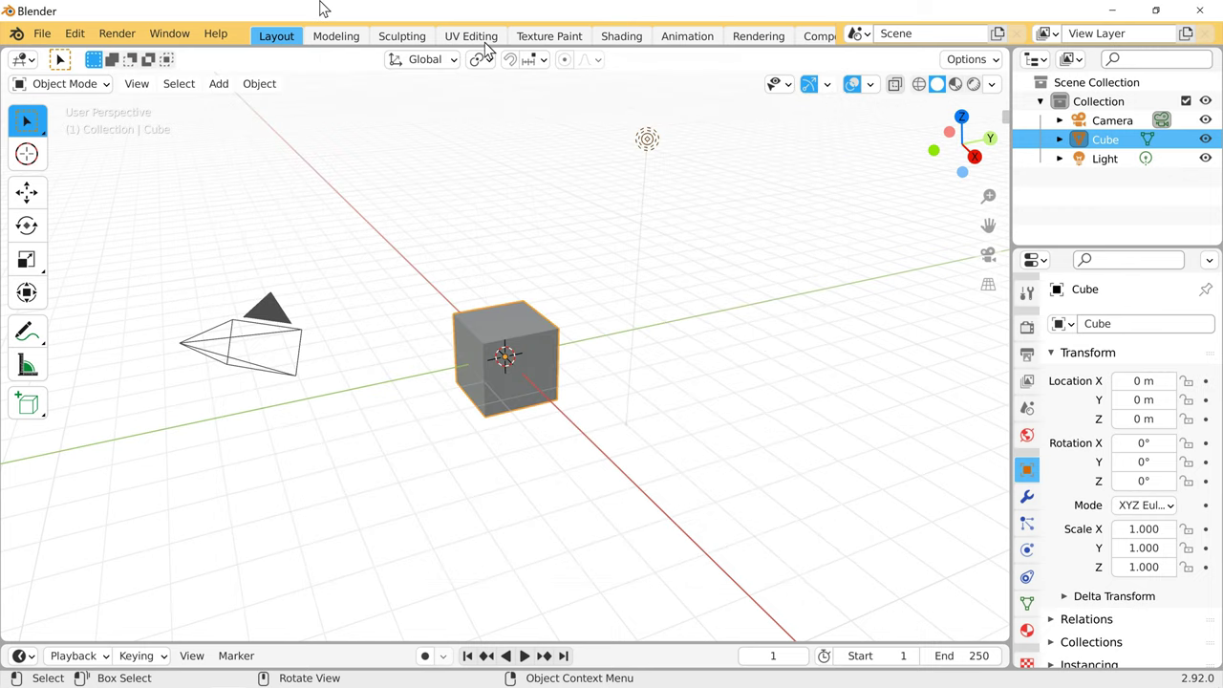
# Browse the Render, Window and Help menus, then show the viewport's View menu
pyautogui.click(116, 35)
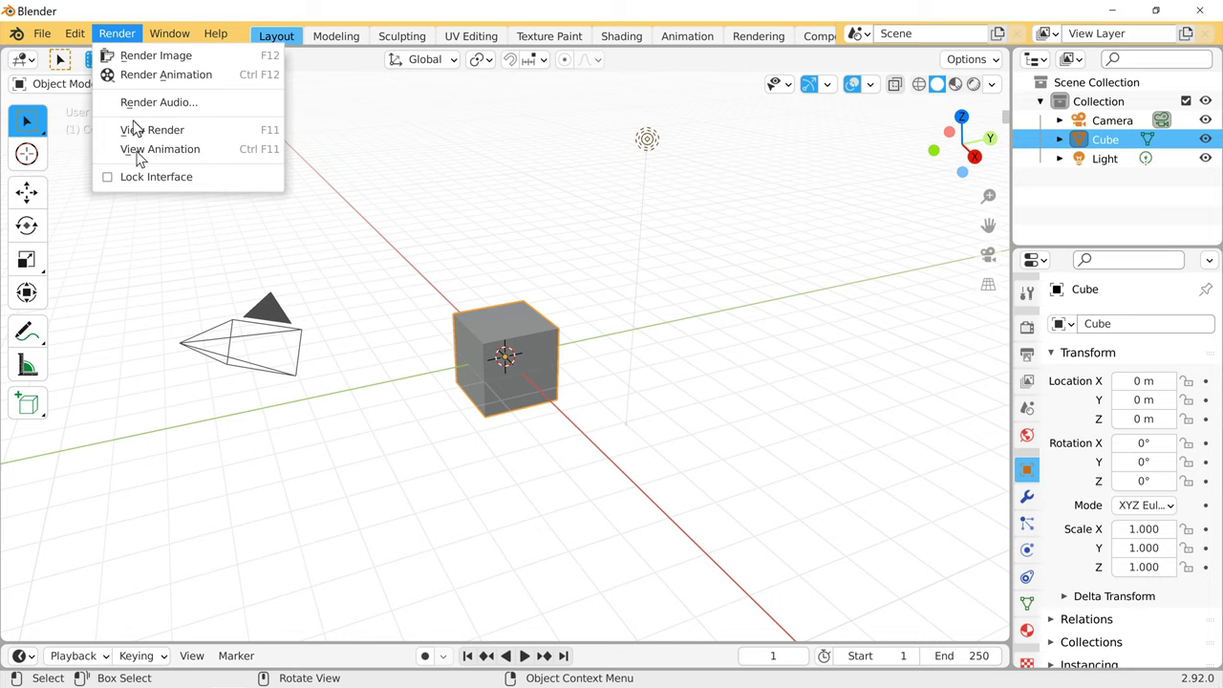
pyautogui.press('Escape')
pyautogui.click(172, 38)
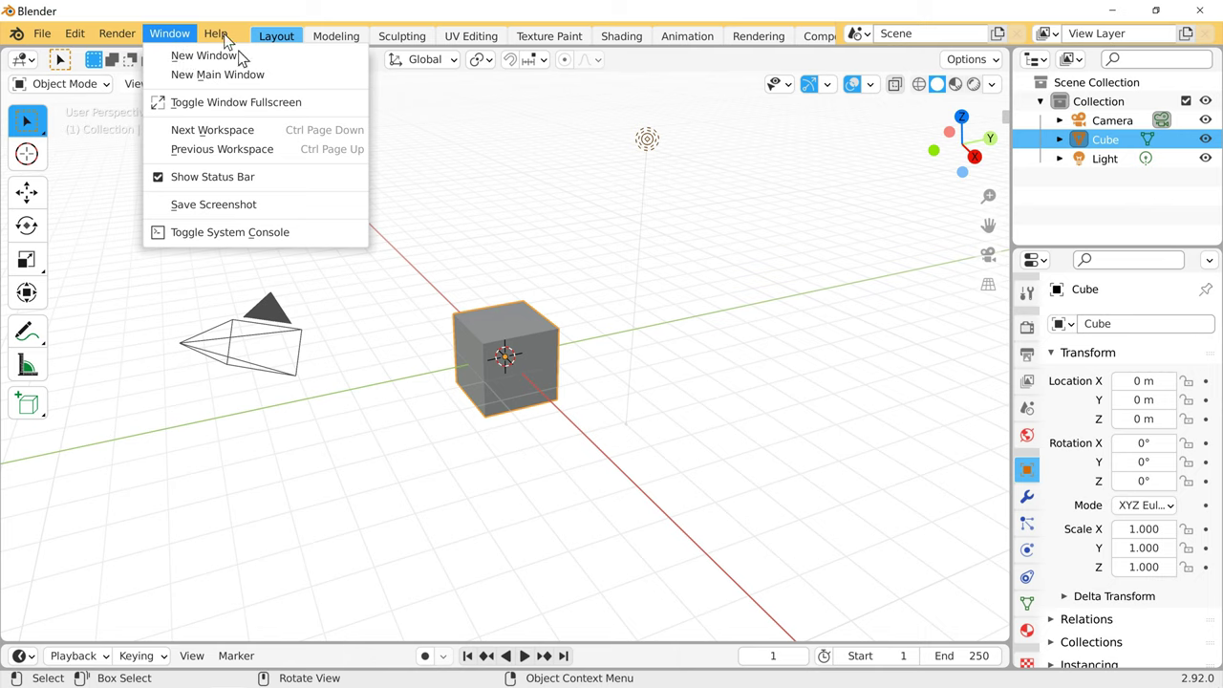
pyautogui.click(224, 38)
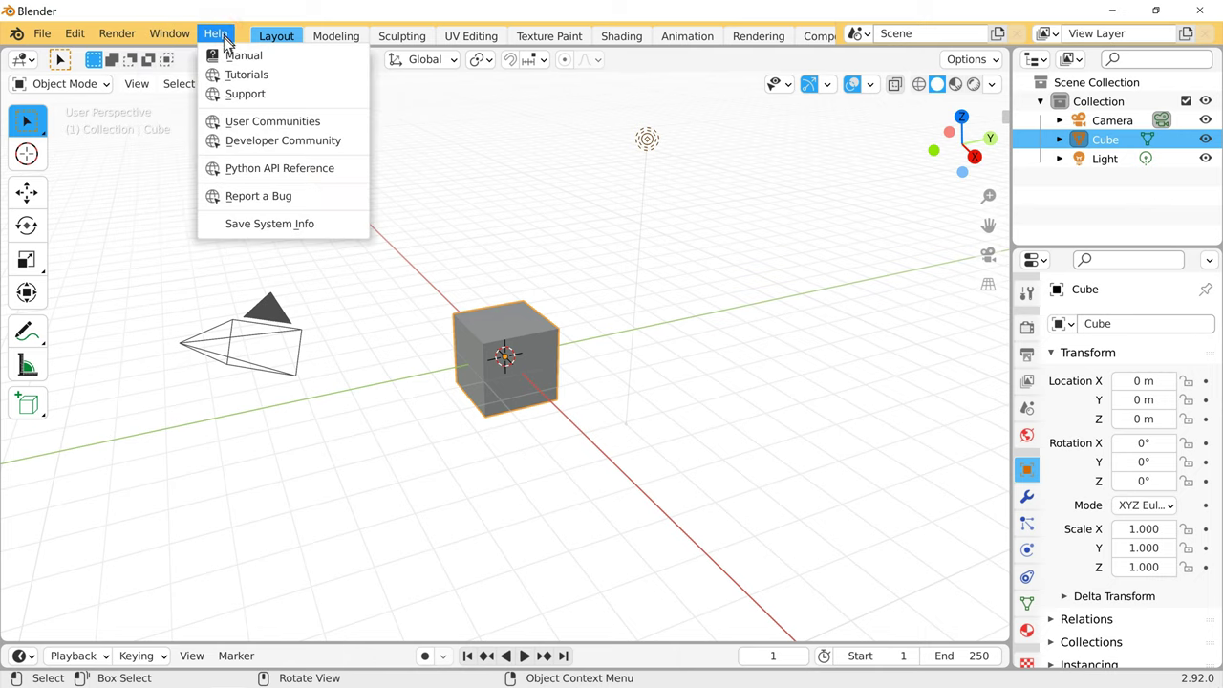
pyautogui.click(137, 85)
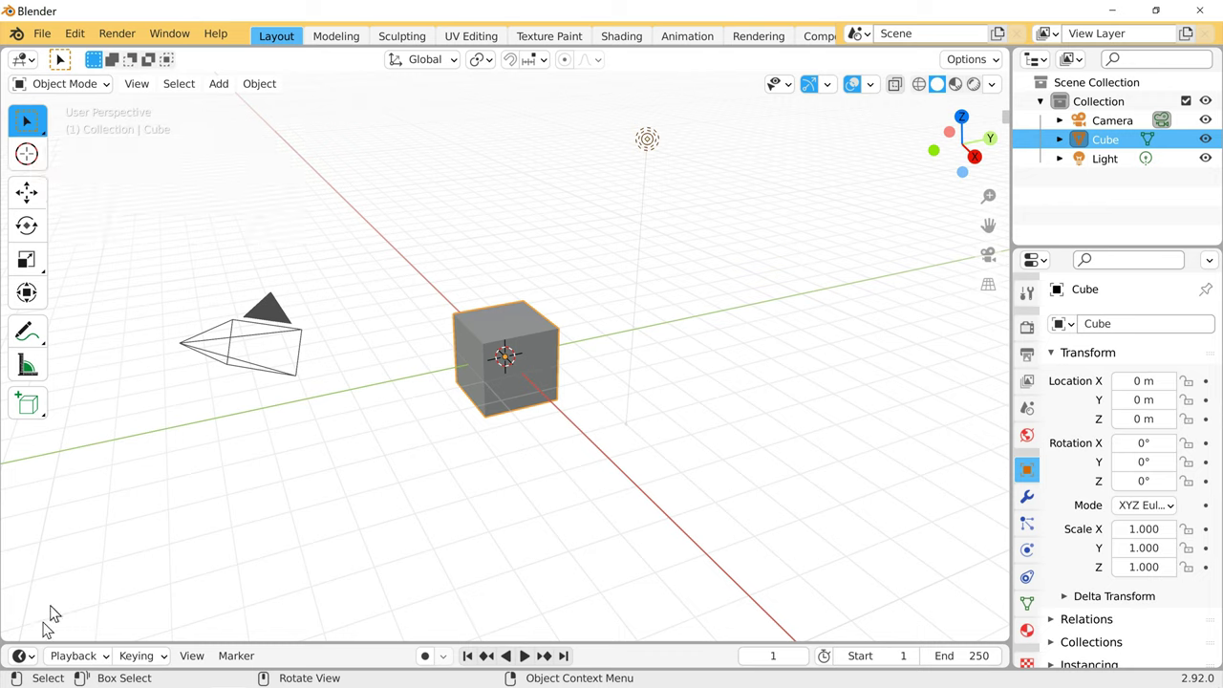
# After checking the timeline's editor types, select only the cube and activate the Cursor tool
pyautogui.click(20, 655)
pyautogui.moveTo(496, 379)
pyautogui.mouseDown()
pyautogui.moveTo(603, 384)
pyautogui.moveTo(780, 176)
pyautogui.mouseUp()
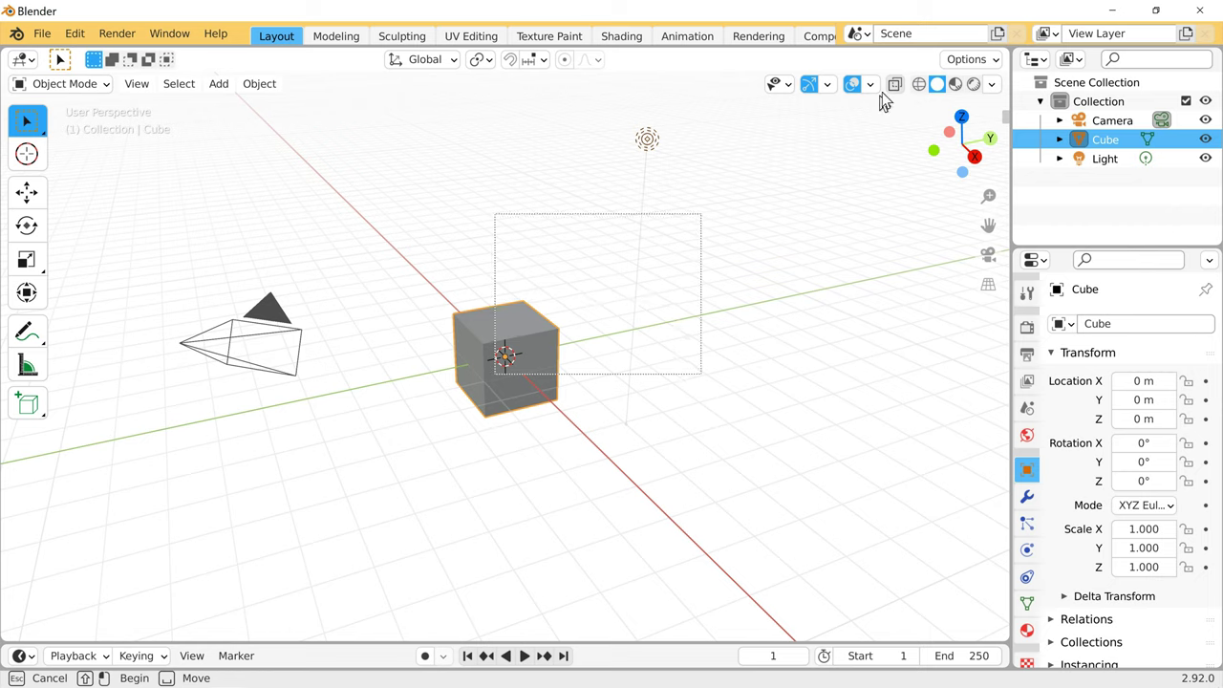
pyautogui.moveTo(883, 100); pyautogui.dragTo(921, 68)
pyautogui.click(992, 59)
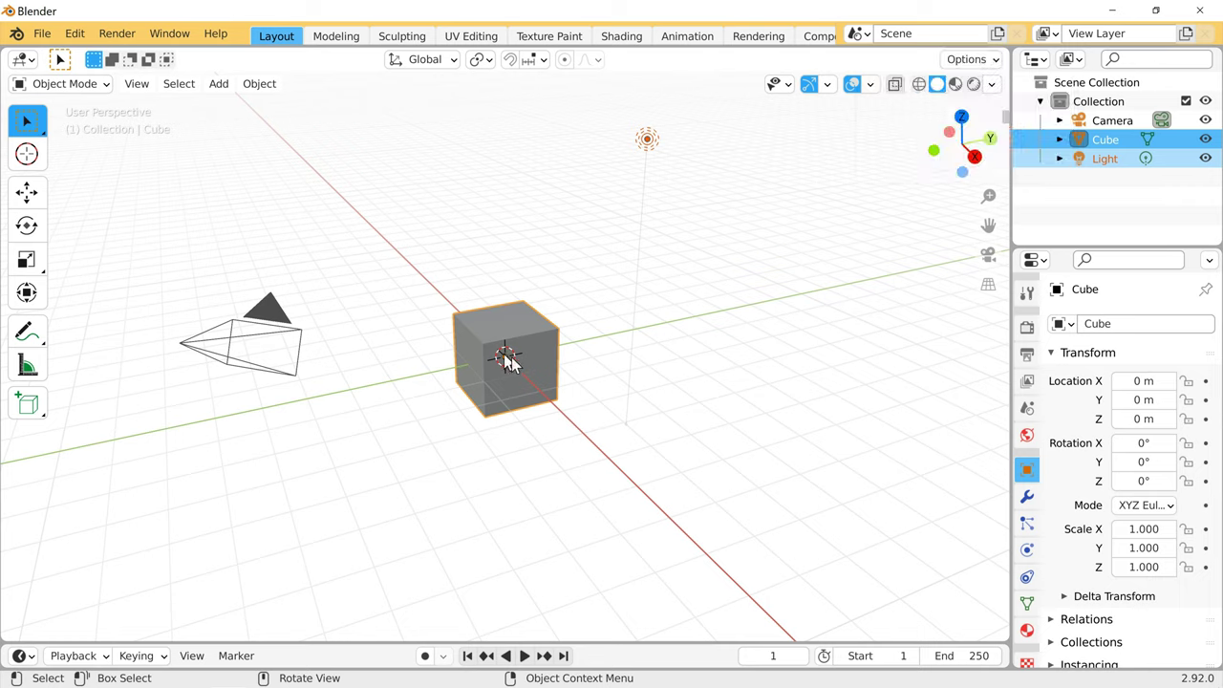
pyautogui.moveTo(509, 361)
pyautogui.mouseDown()
pyautogui.moveTo(528, 367)
pyautogui.moveTo(503, 353)
pyautogui.mouseUp()
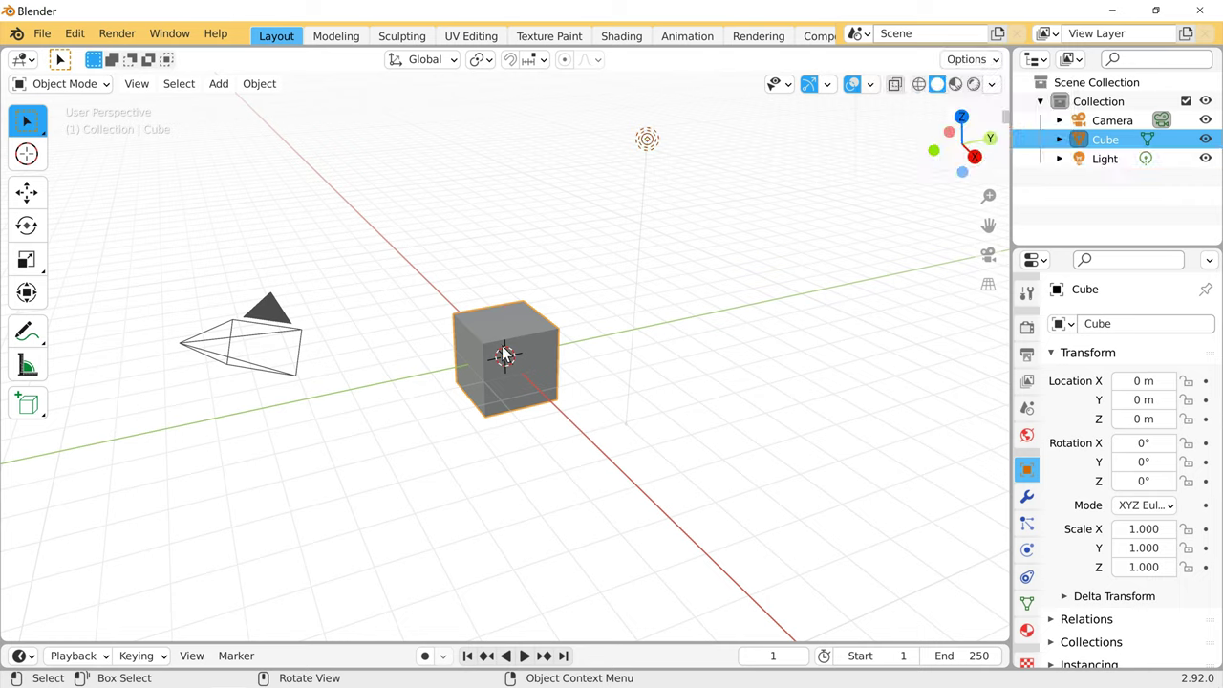
pyautogui.click(27, 155)
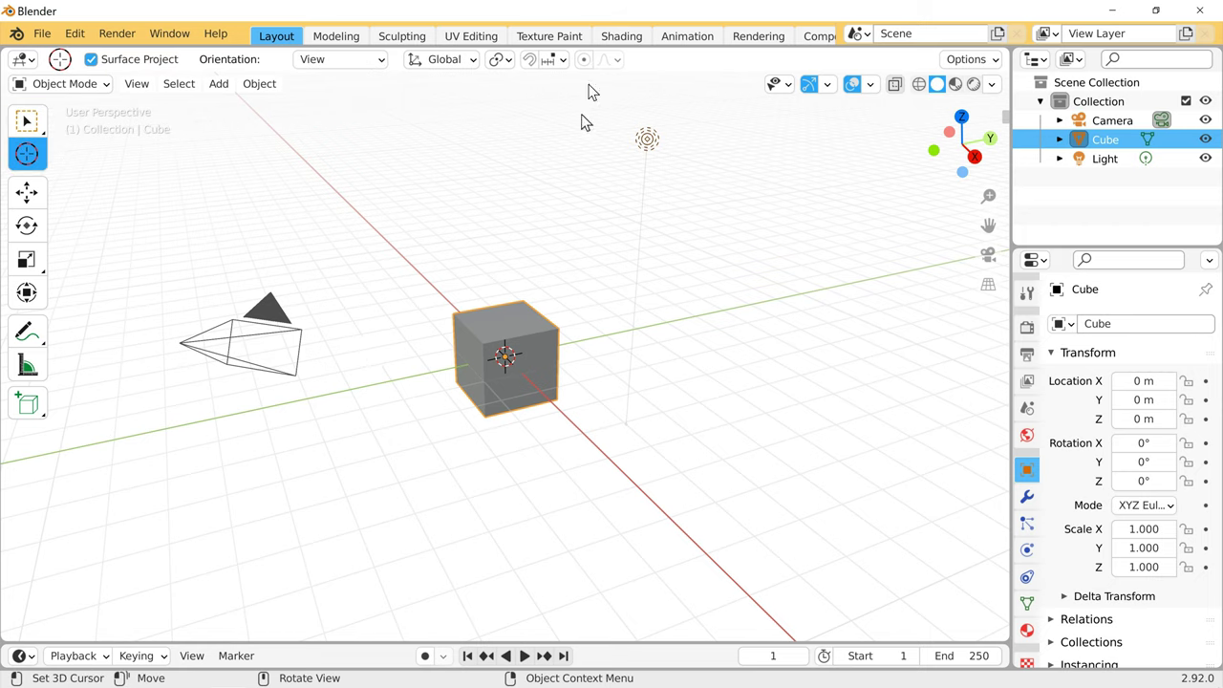
# Try the Modeling and UV Editing workspaces, settle on Sculpting, and scroll through its brushes
pyautogui.click(326, 38)
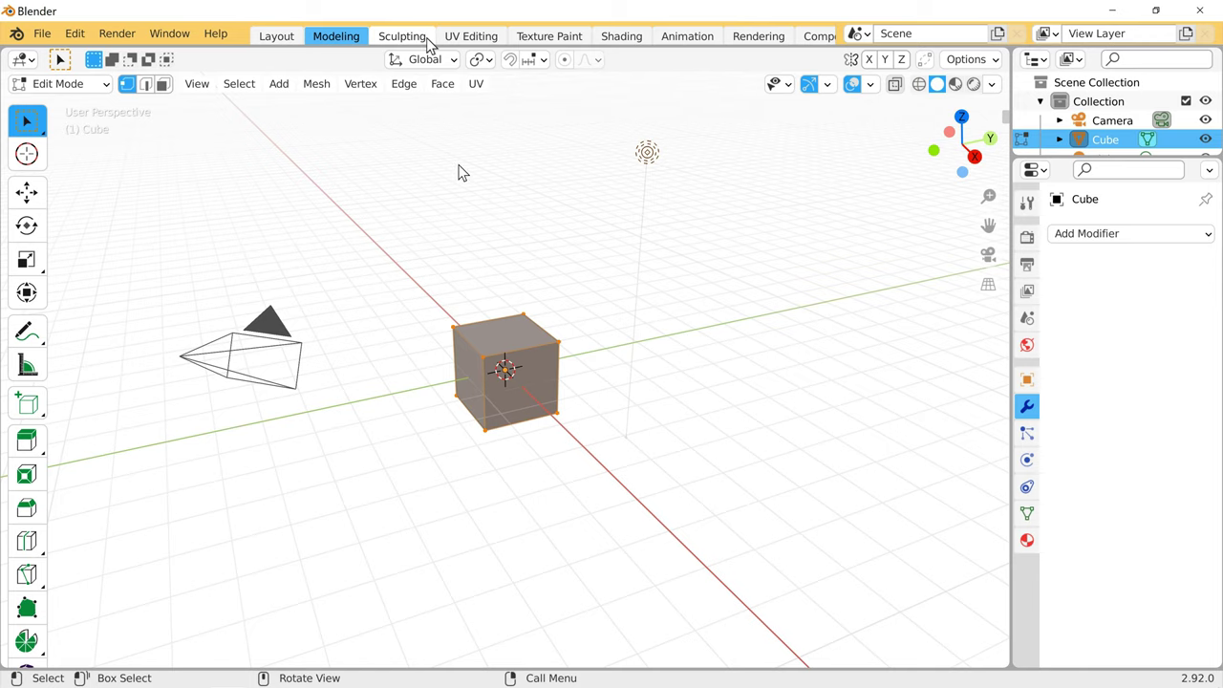
pyautogui.click(425, 38)
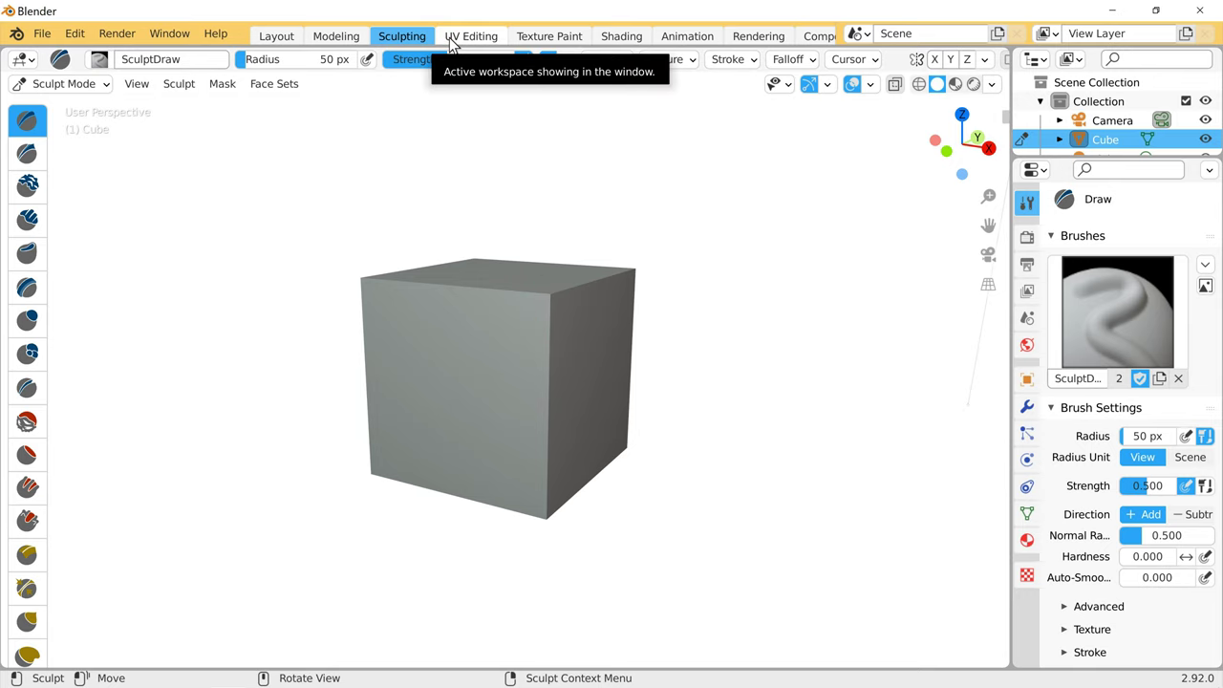
pyautogui.click(450, 42)
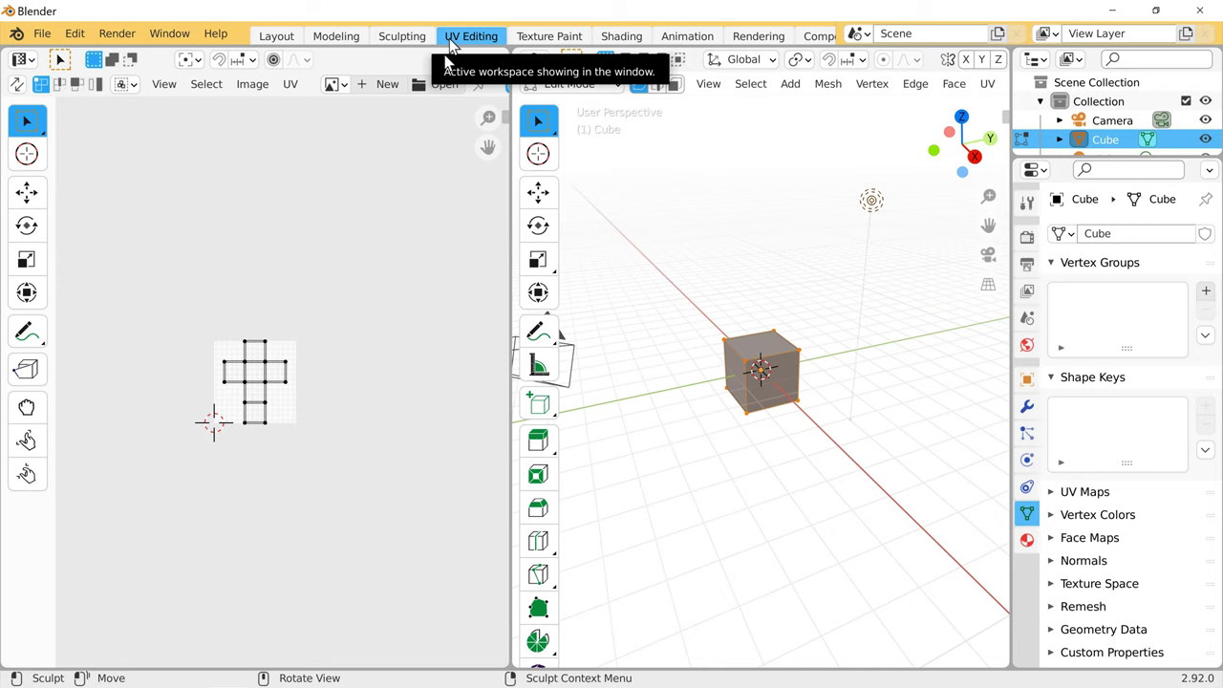
pyautogui.click(405, 35)
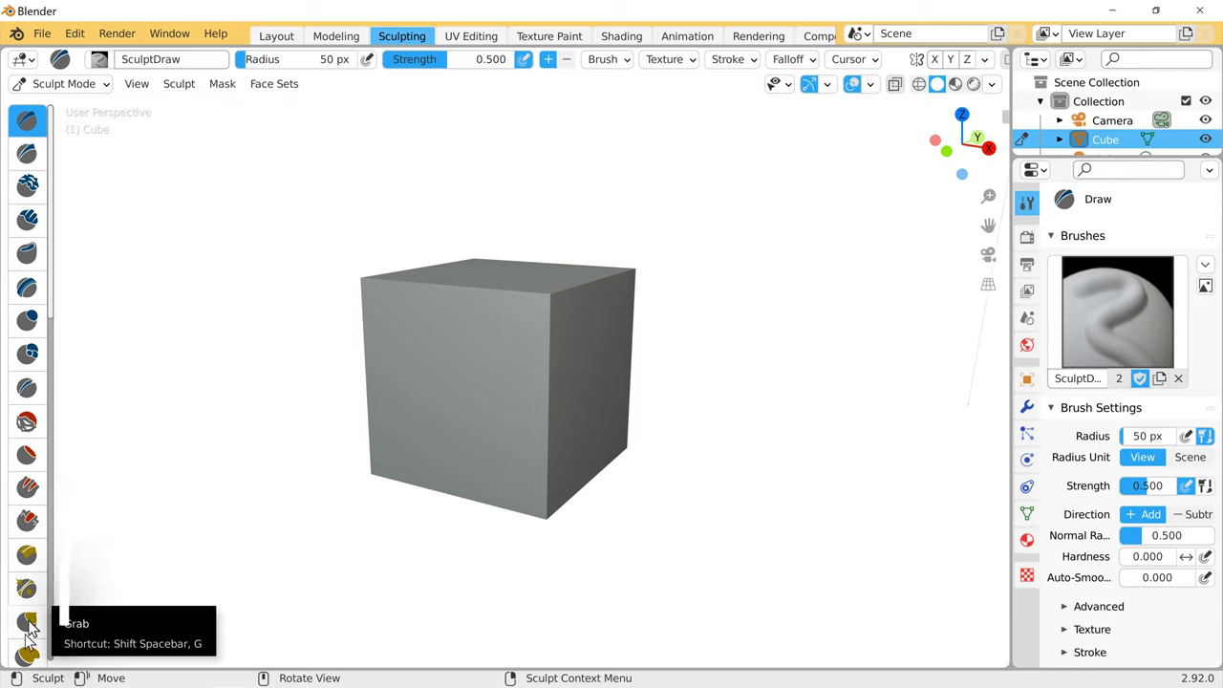
pyautogui.scroll(-1, 27, 648)
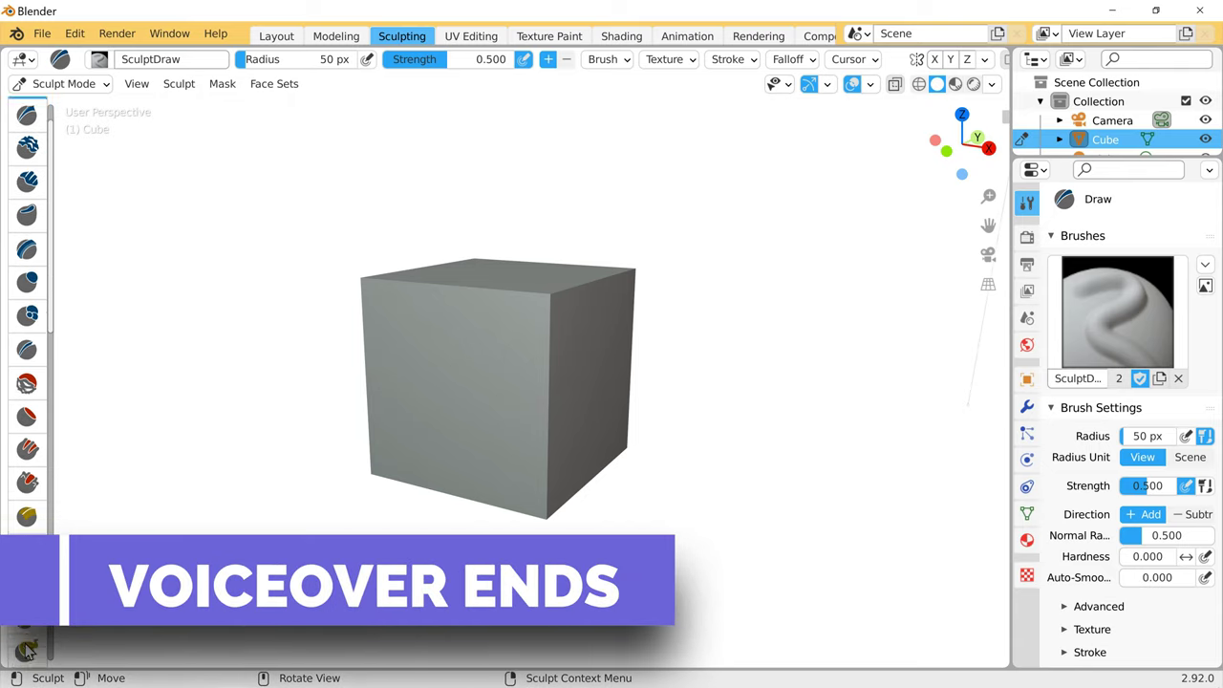
pyautogui.scroll(-2, 27, 650)
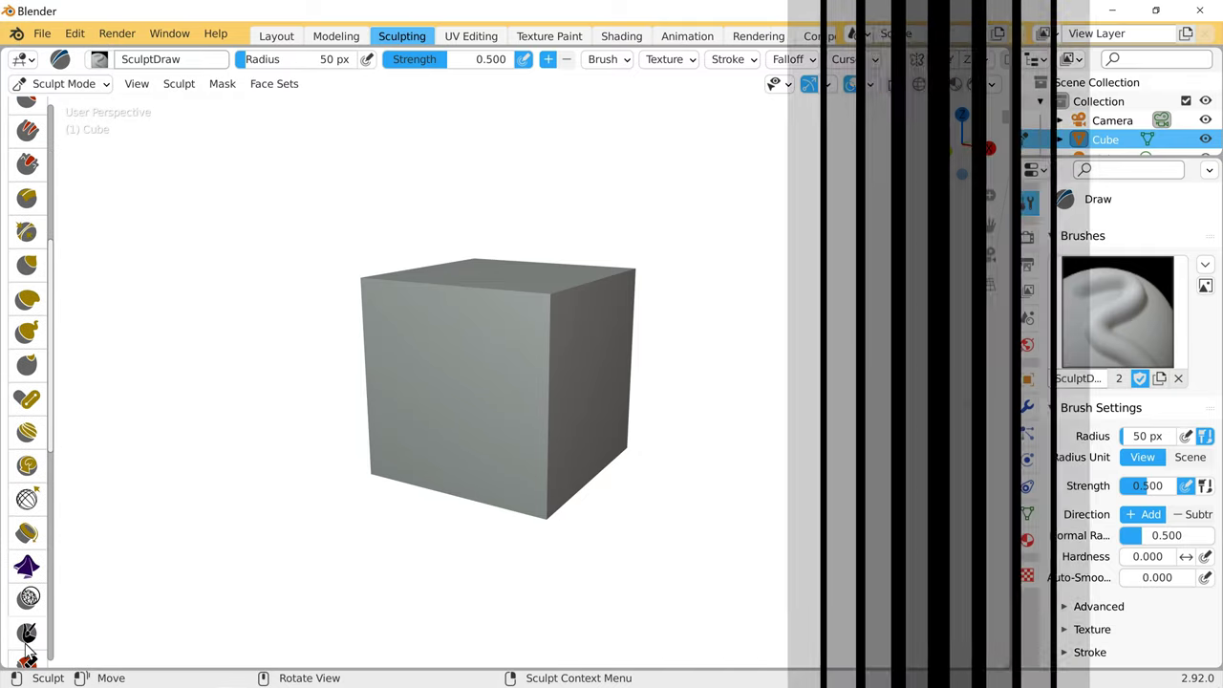
pyautogui.scroll(-1, 27, 650)
pyautogui.scroll(-1, 26, 651)
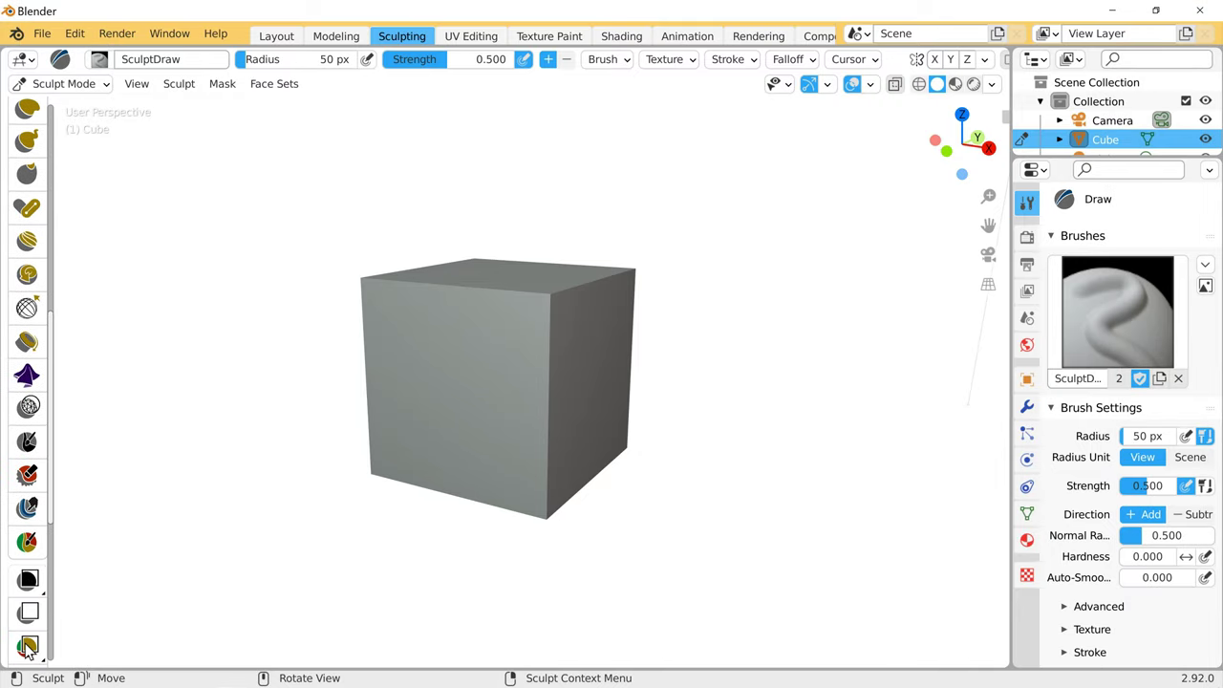
pyautogui.scroll(-1, 27, 655)
pyautogui.scroll(-2, 27, 654)
pyautogui.scroll(-2, 27, 654)
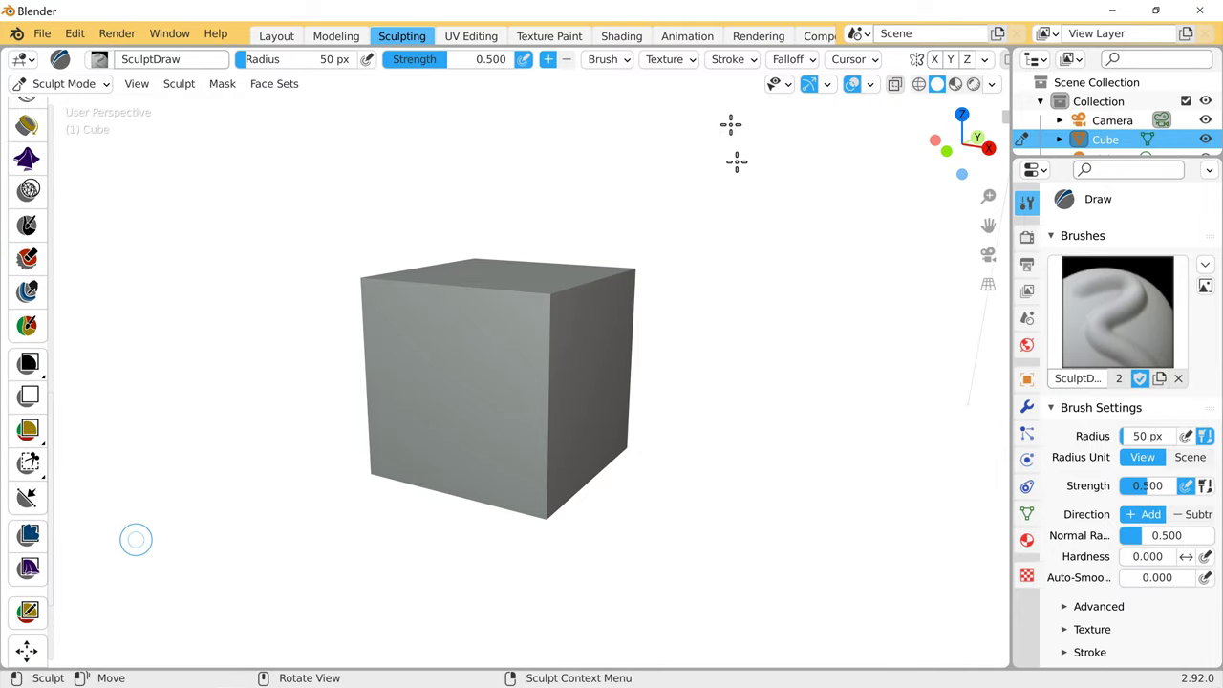
# Switch to the UV Editing workspace and scroll through its toolbars
pyautogui.click(498, 36)
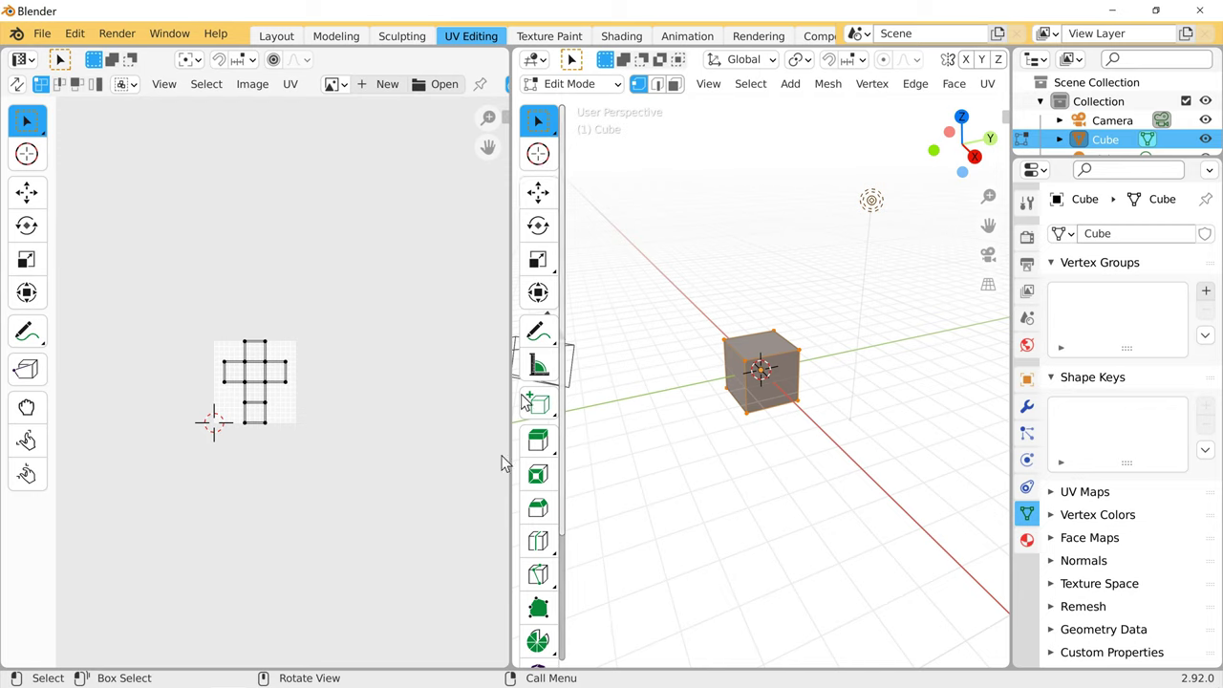
pyautogui.scroll(-3, 505, 495)
pyautogui.scroll(-1, 537, 544)
pyautogui.scroll(-1, 537, 559)
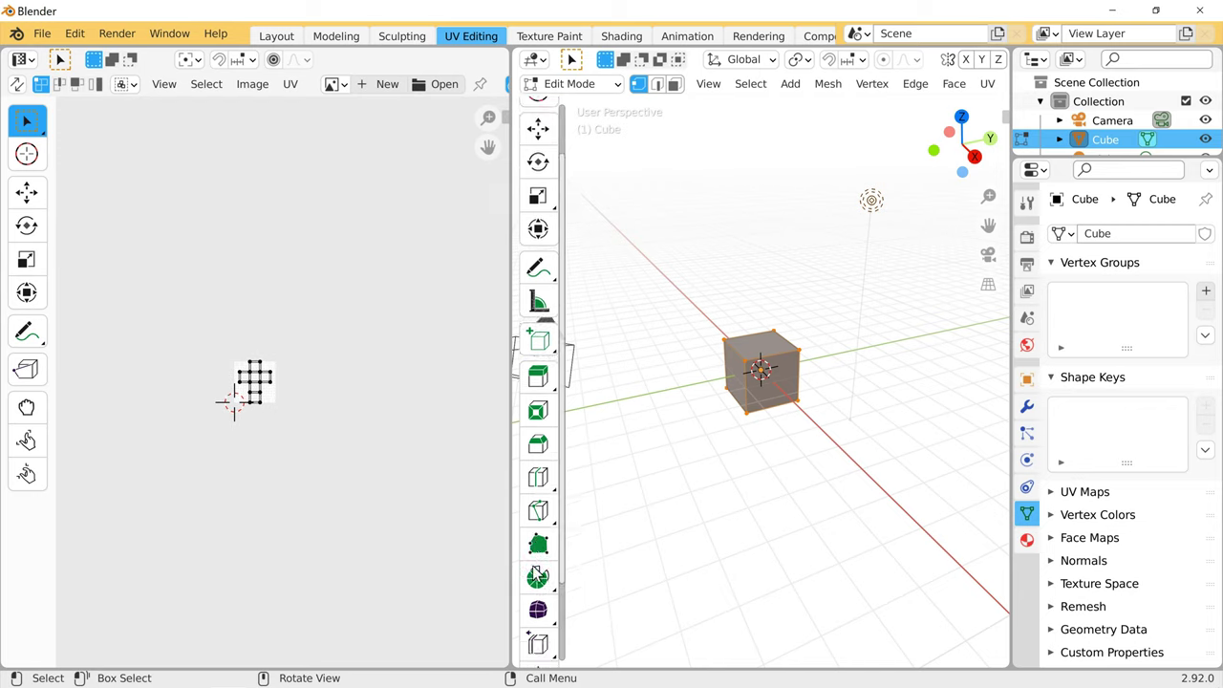
pyautogui.scroll(-2, 535, 572)
pyautogui.scroll(-2, 535, 571)
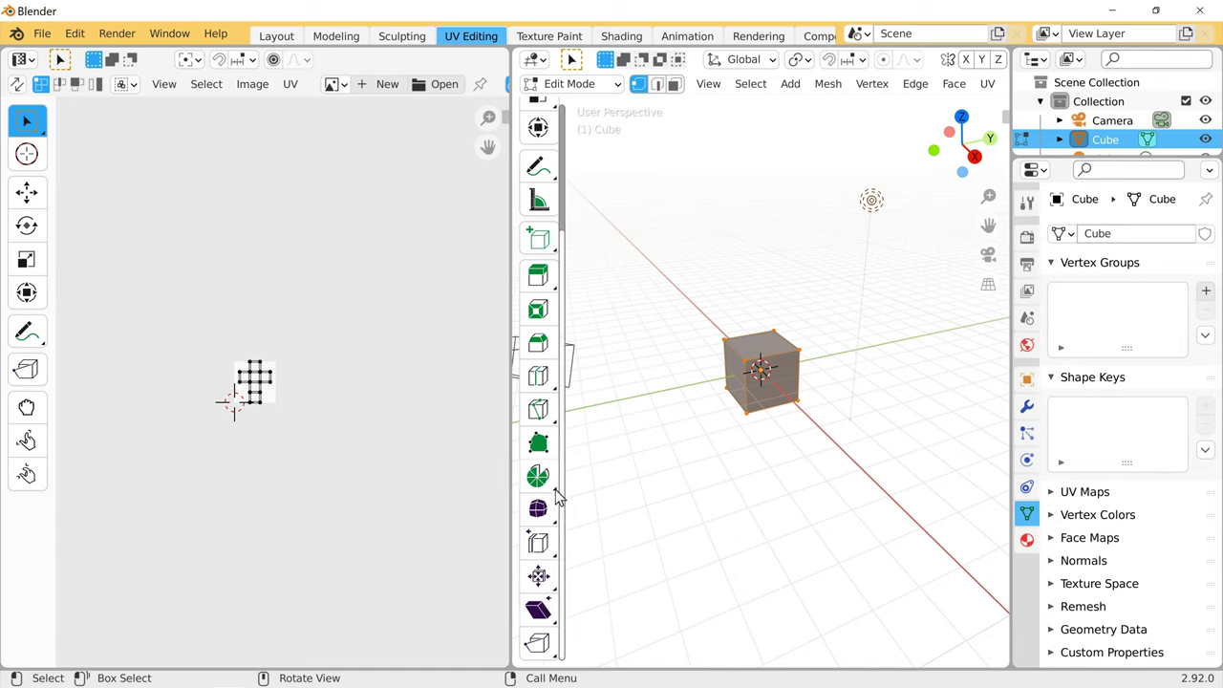
# Look through the View, interaction mode, Select and Mesh menus
pyautogui.click(711, 86)
pyautogui.click(596, 84)
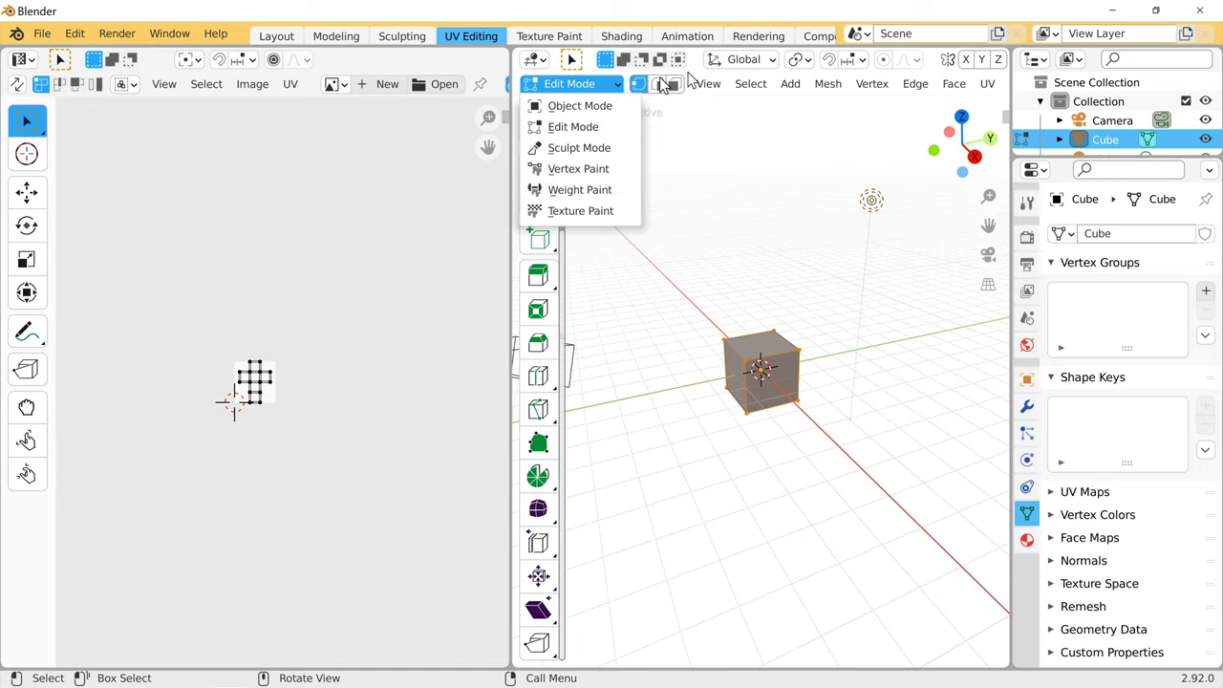
pyautogui.click(751, 84)
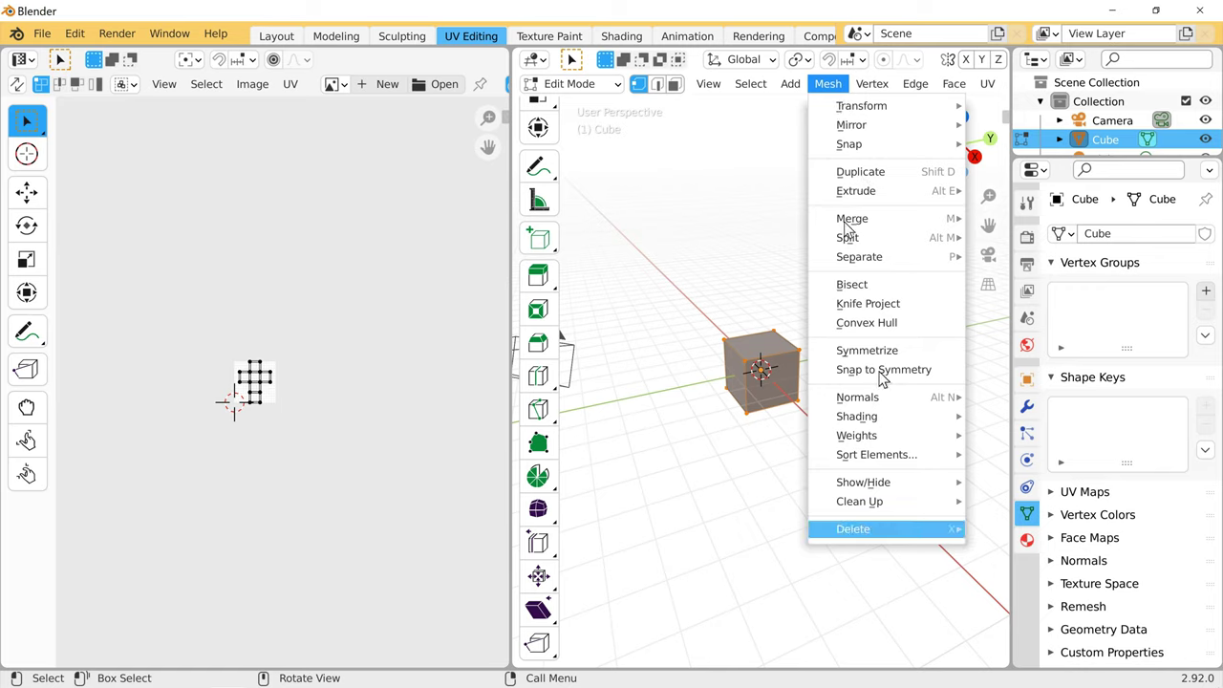
pyautogui.click(827, 84)
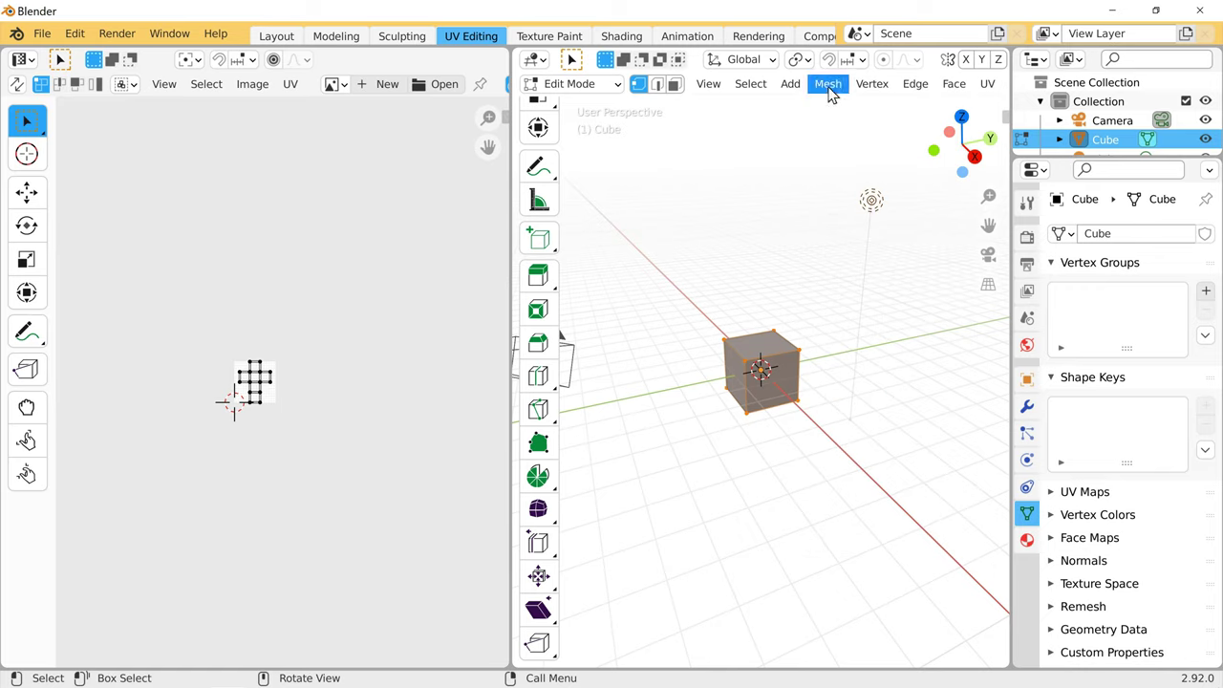
pyautogui.click(830, 91)
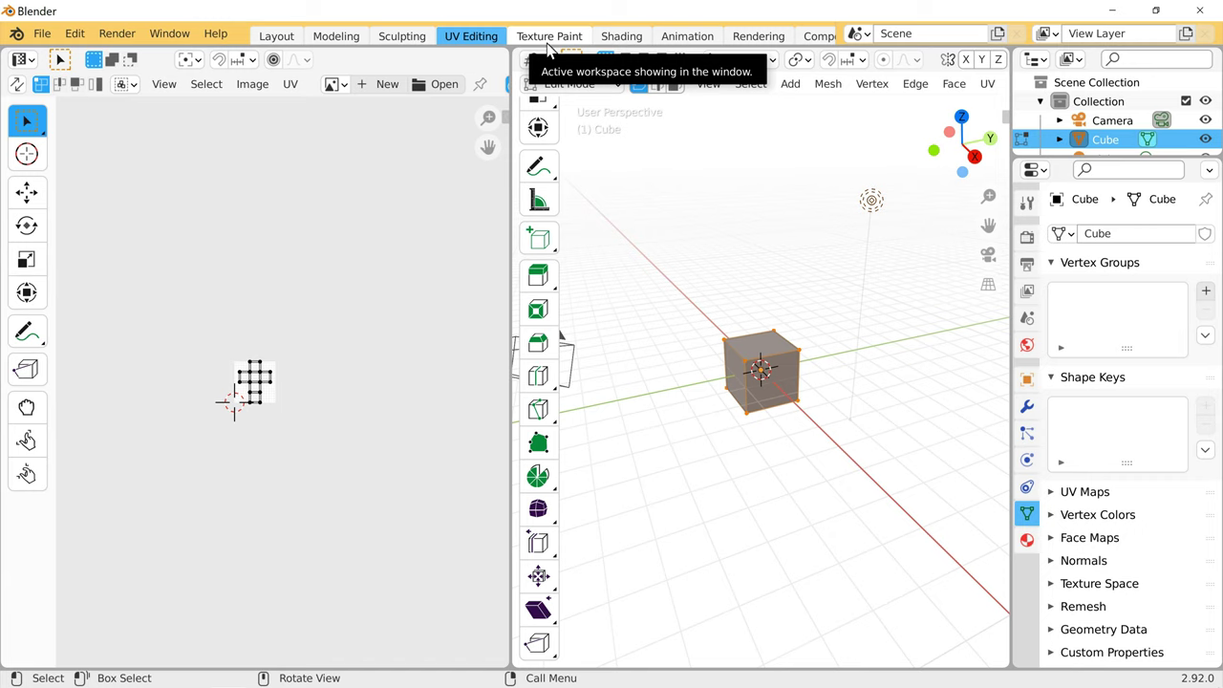
# Switch to the Texture Paint workspace and view its interaction mode list
pyautogui.click(549, 37)
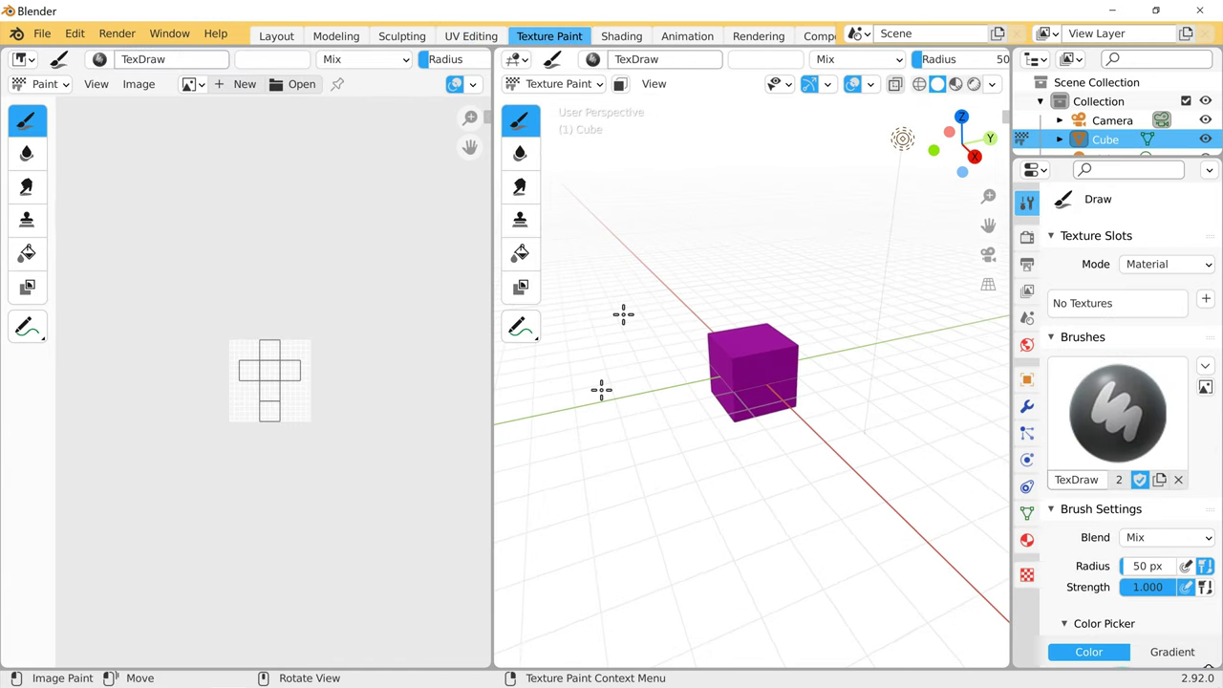
pyautogui.click(599, 86)
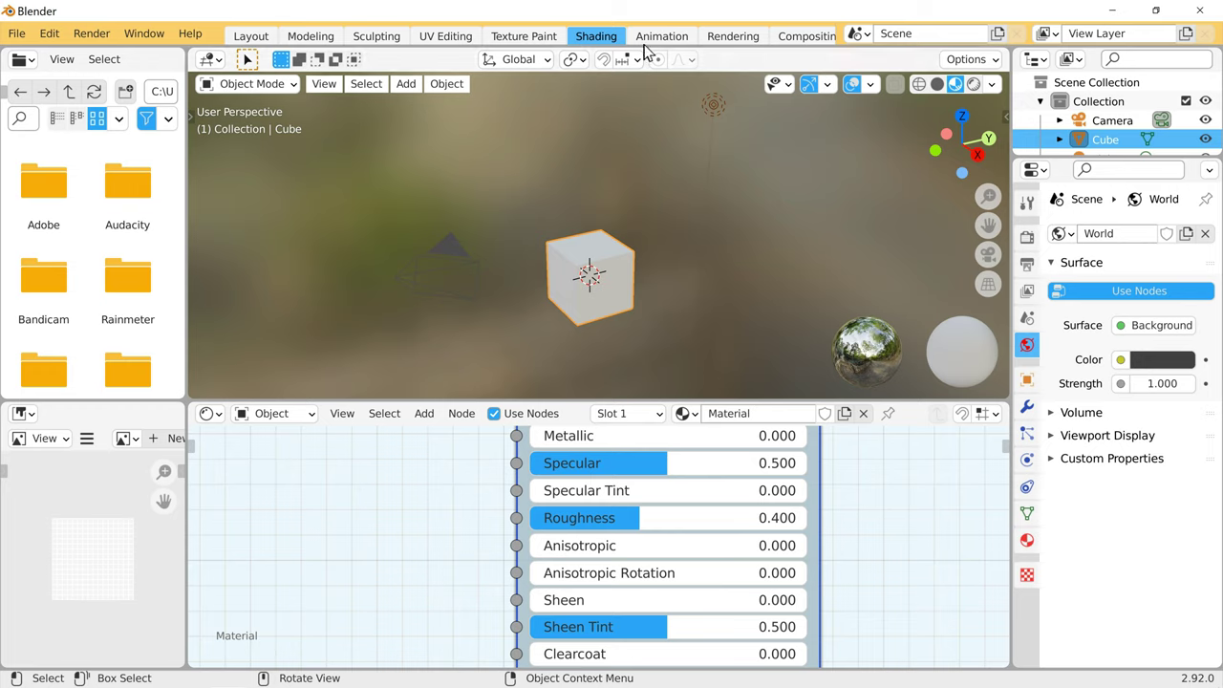
# In the Animation workspace, play and stop at frame 21, then switch to Rendering
pyautogui.click(647, 43)
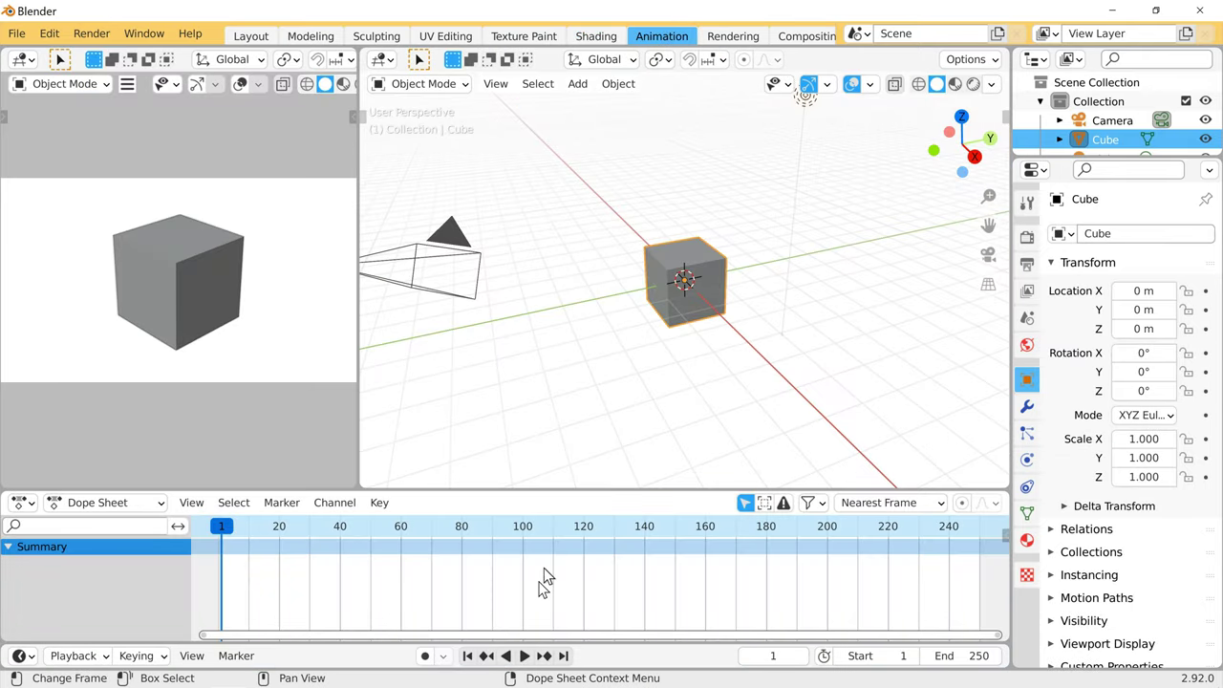
pyautogui.click(524, 657)
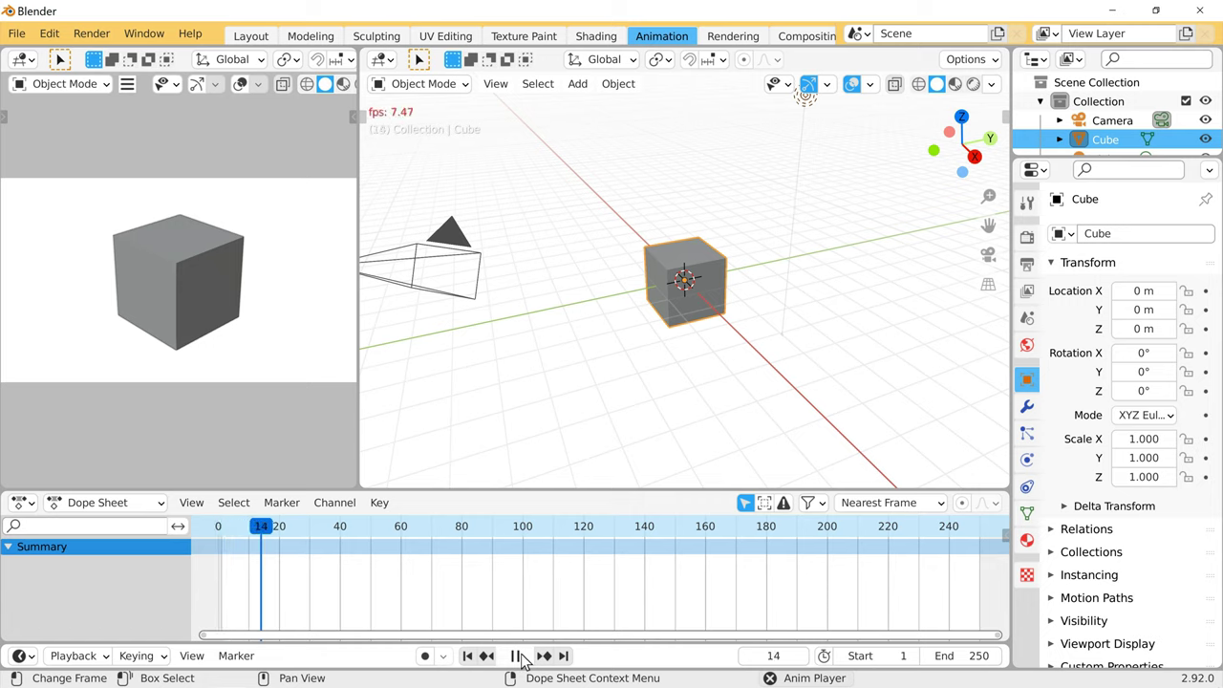
pyautogui.press('space')
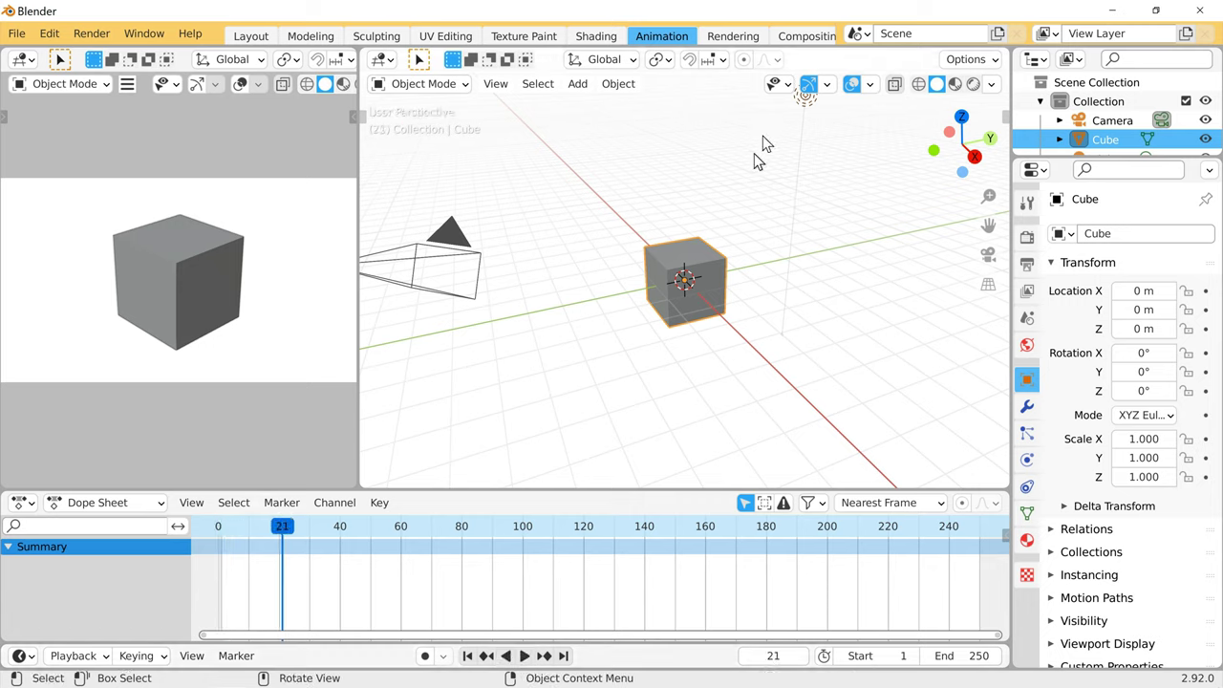
pyautogui.click(730, 36)
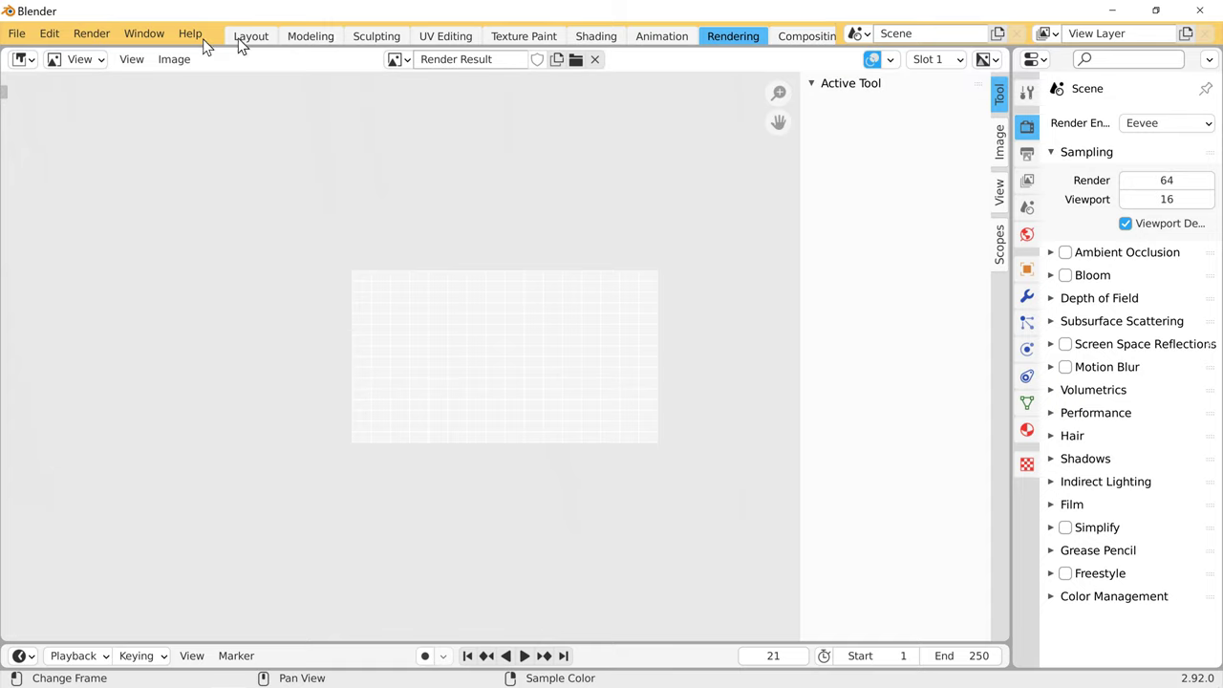
# View the Image menu, visit Compositing, then bring Chrome with blender.org to the front
pyautogui.click(168, 62)
pyautogui.click(788, 34)
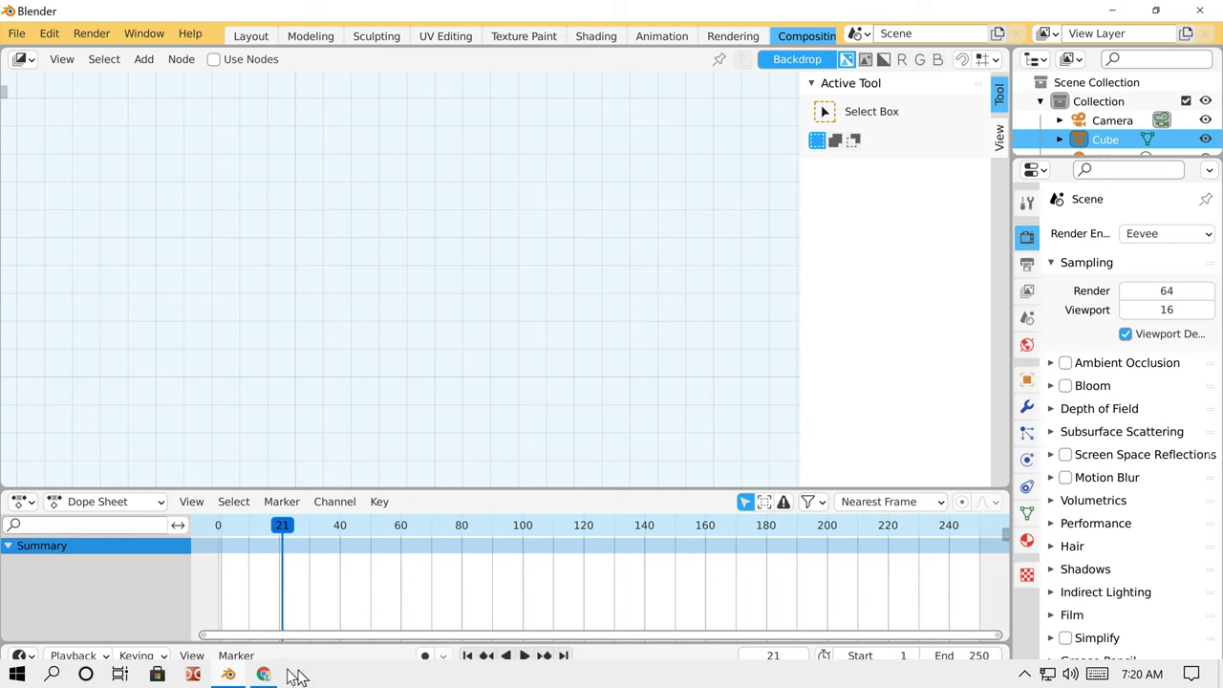
pyautogui.click(277, 675)
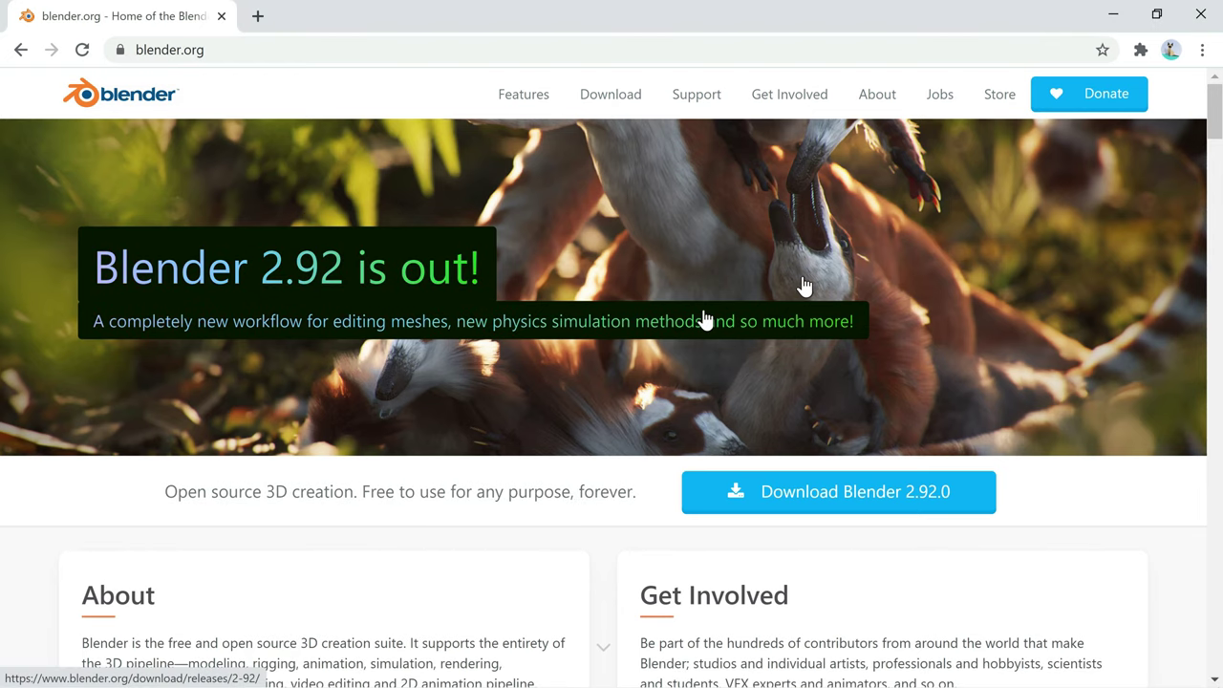
# Open the Blender 2.92 release notes and read through the Grease Pencil sections
pyautogui.click(363, 289)
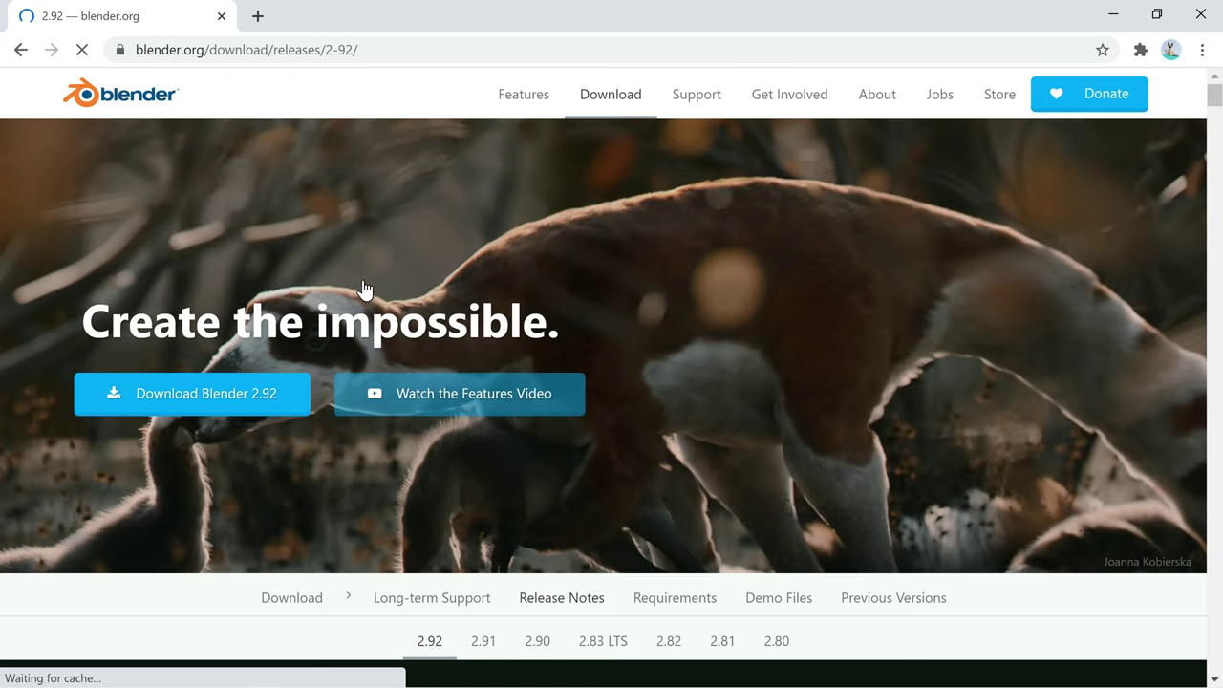
pyautogui.scroll(-2, 322, 236)
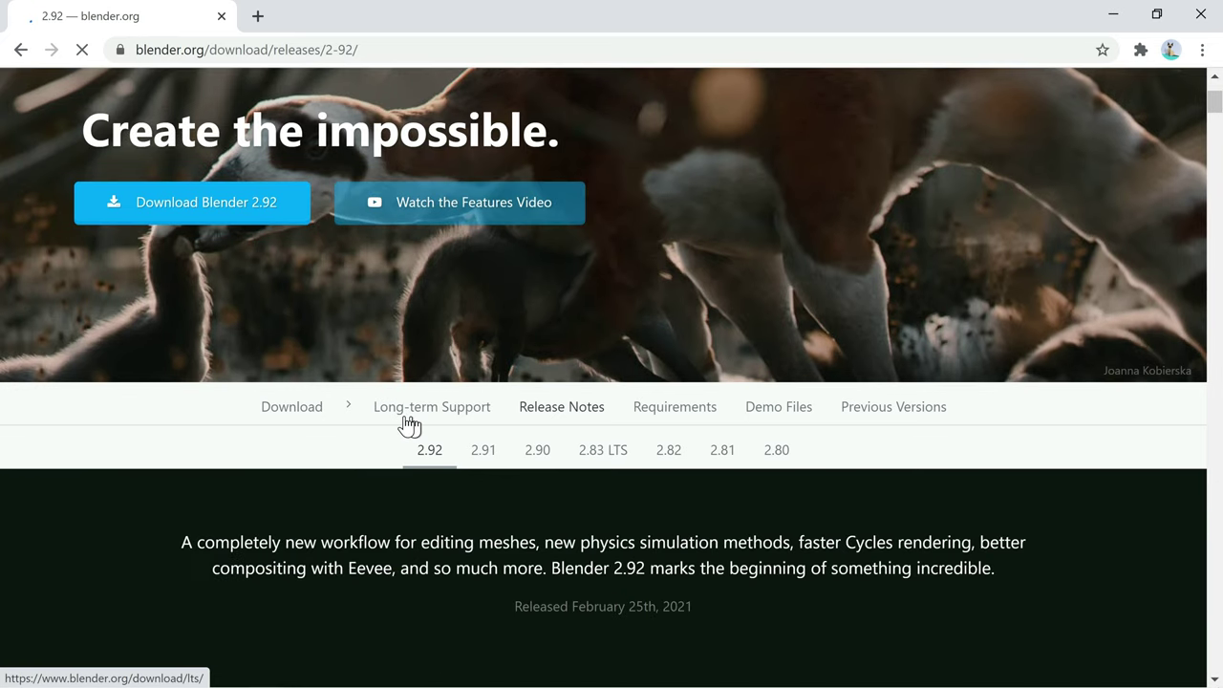
pyautogui.scroll(-3, 404, 425)
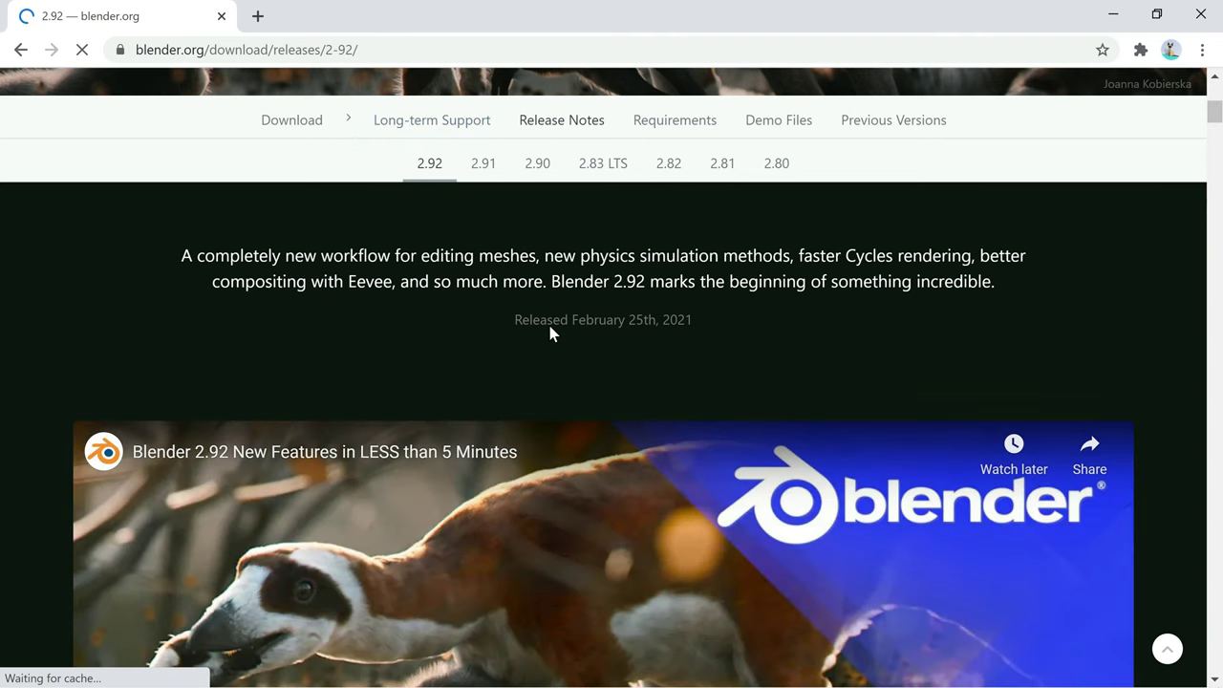
pyautogui.scroll(-2, 546, 325)
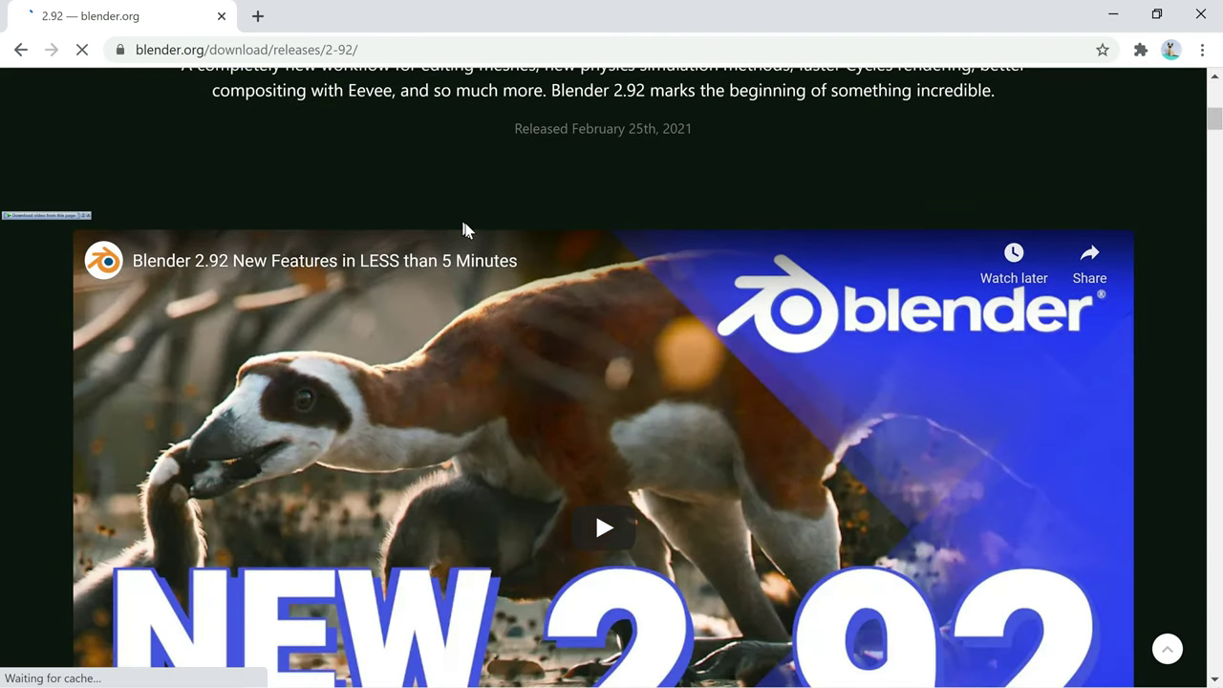
pyautogui.scroll(-3, 465, 229)
pyautogui.scroll(-1, 466, 220)
pyautogui.scroll(-1, 468, 226)
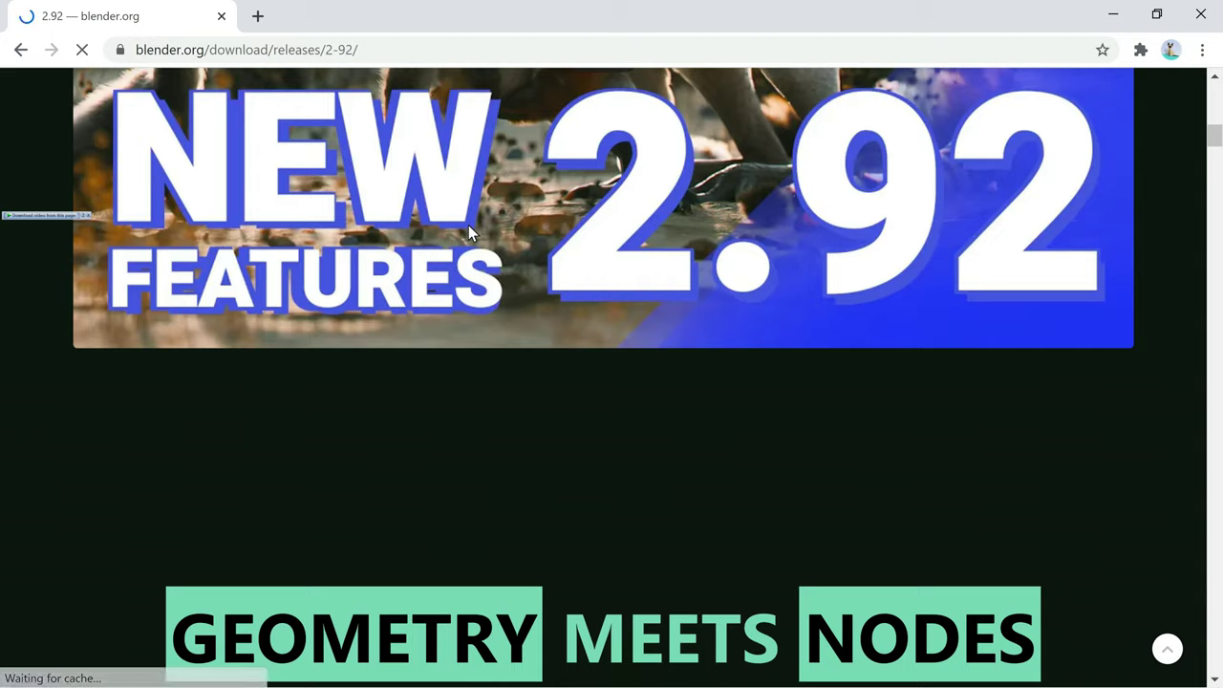
pyautogui.scroll(-2, 468, 227)
pyautogui.scroll(-1, 468, 226)
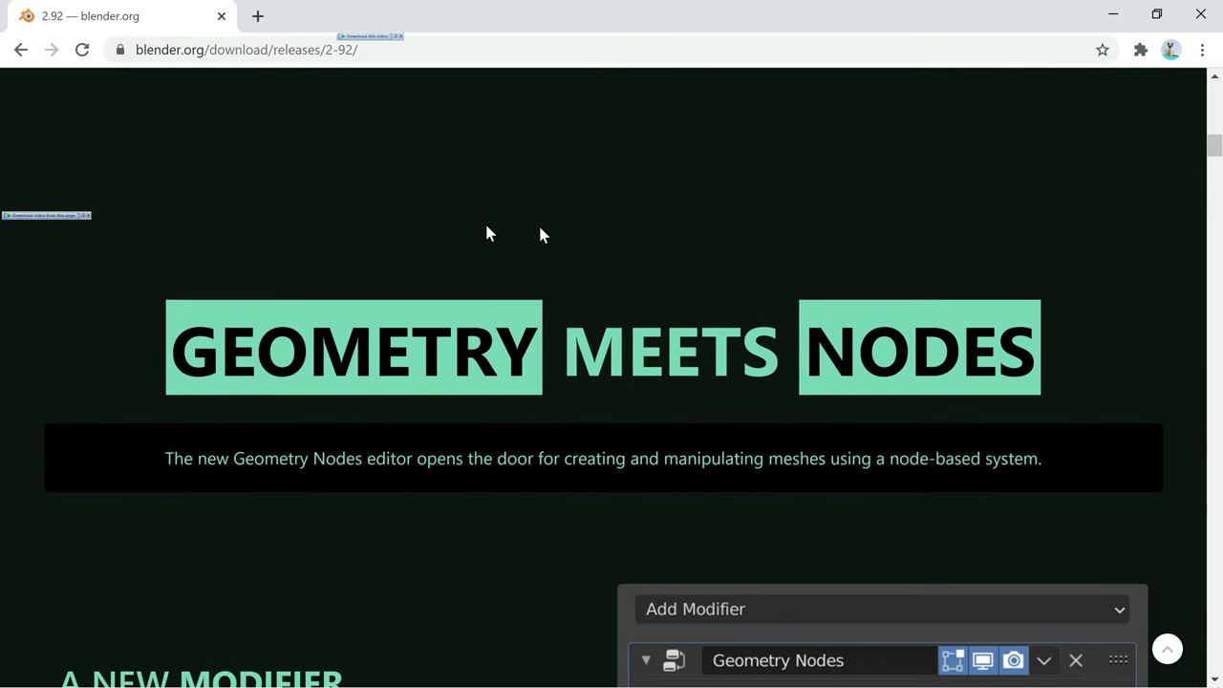
pyautogui.scroll(-2, 490, 270)
pyautogui.scroll(-2, 763, 375)
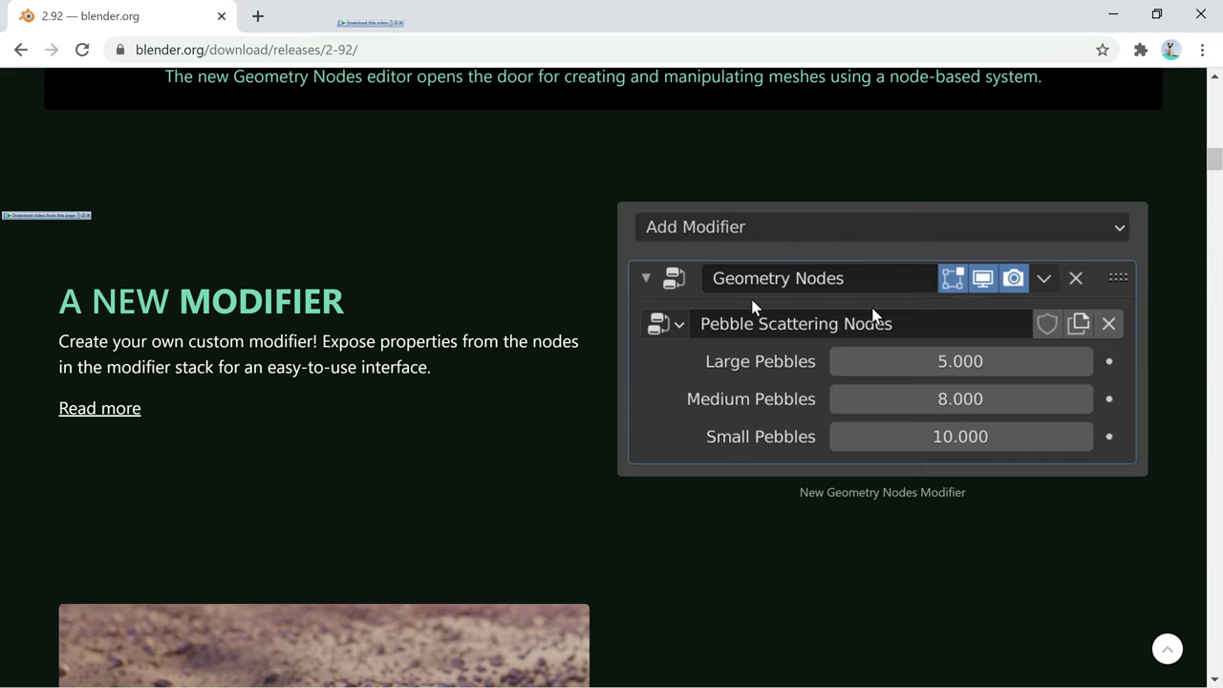
pyautogui.scroll(-1, 835, 314)
pyautogui.scroll(-2, 789, 324)
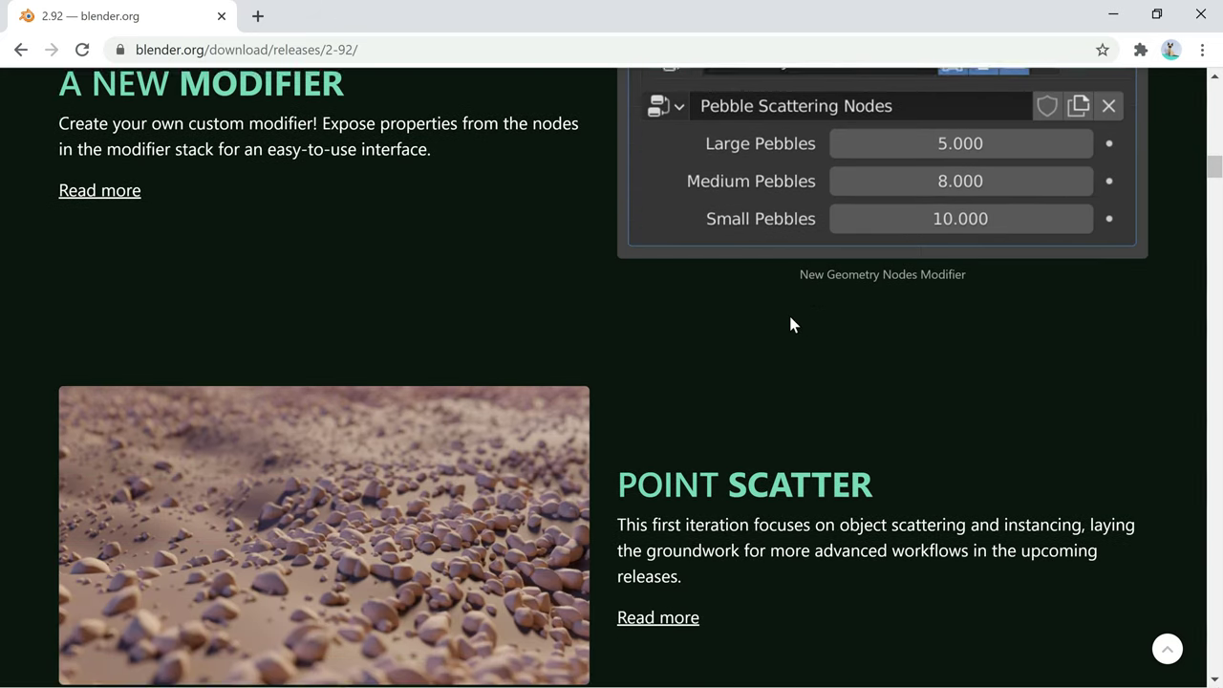
pyautogui.scroll(-1, 745, 388)
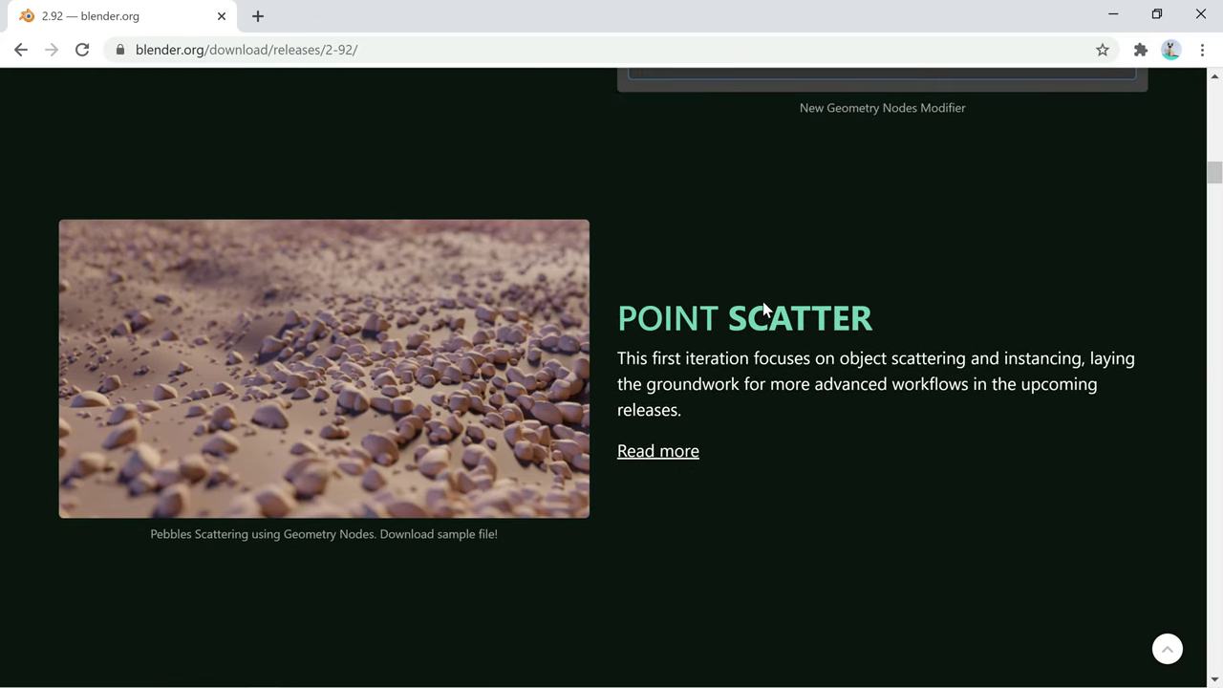
pyautogui.scroll(-1, 765, 308)
pyautogui.scroll(-2, 764, 309)
pyautogui.scroll(-1, 764, 308)
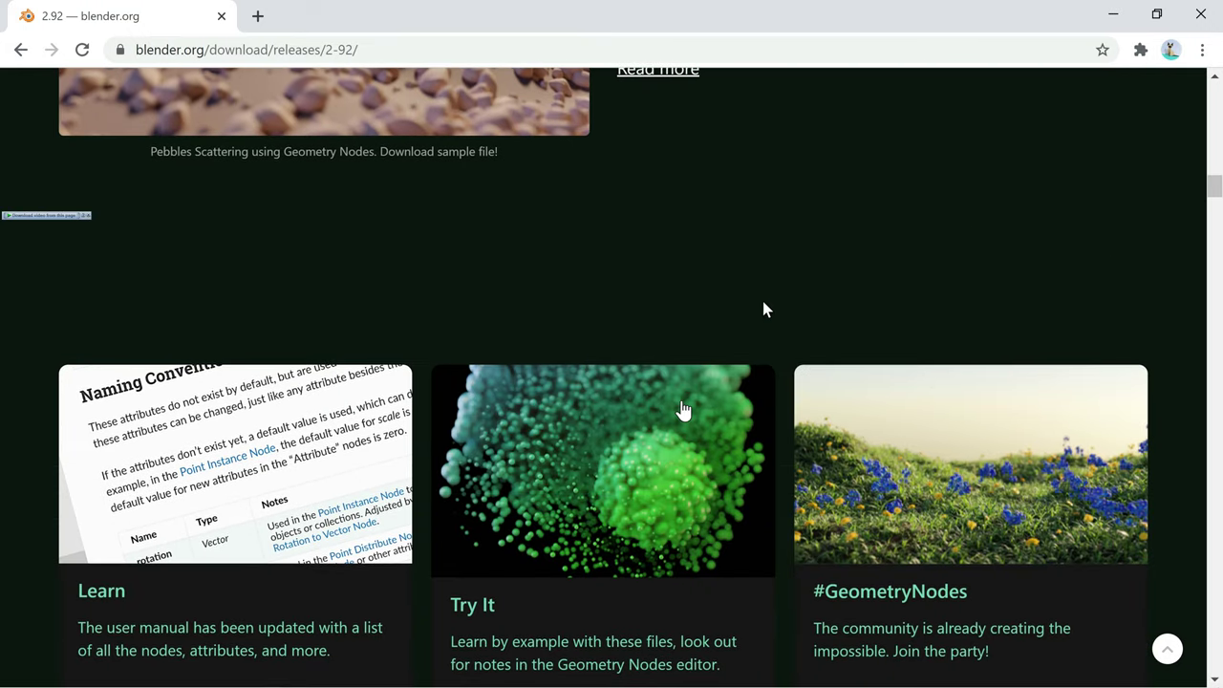
pyautogui.scroll(-2, 963, 380)
pyautogui.scroll(-2, 963, 380)
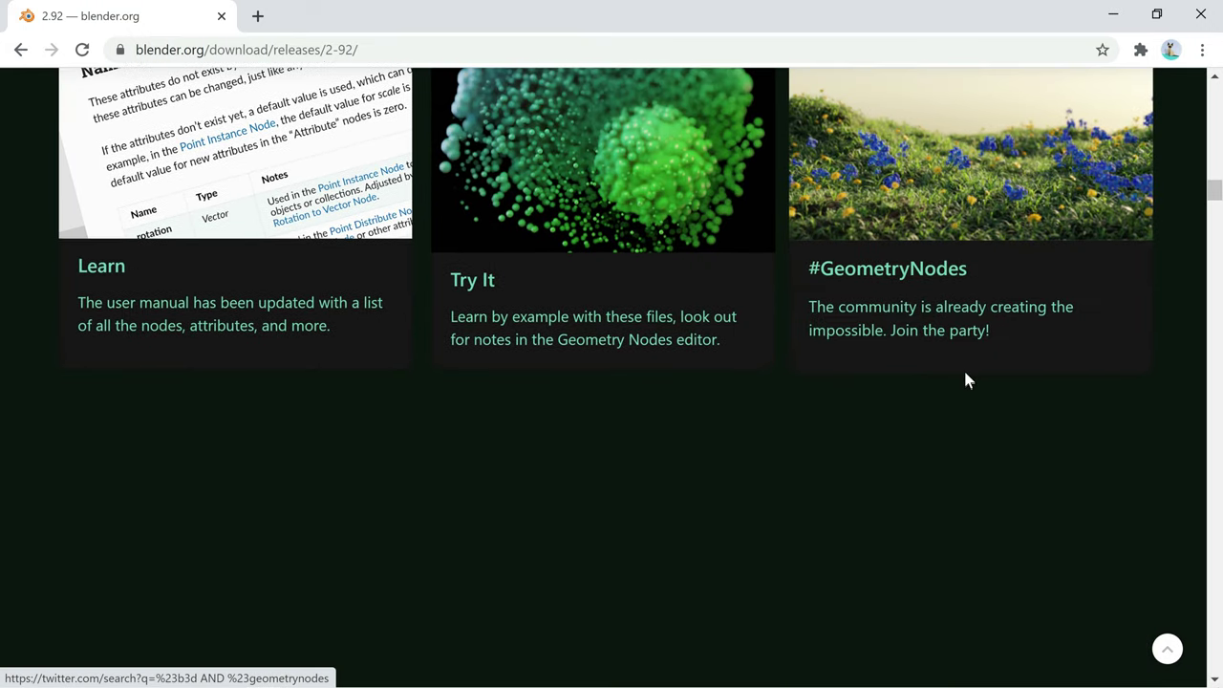
pyautogui.scroll(-2, 963, 380)
pyautogui.scroll(-3, 965, 380)
pyautogui.scroll(-2, 965, 380)
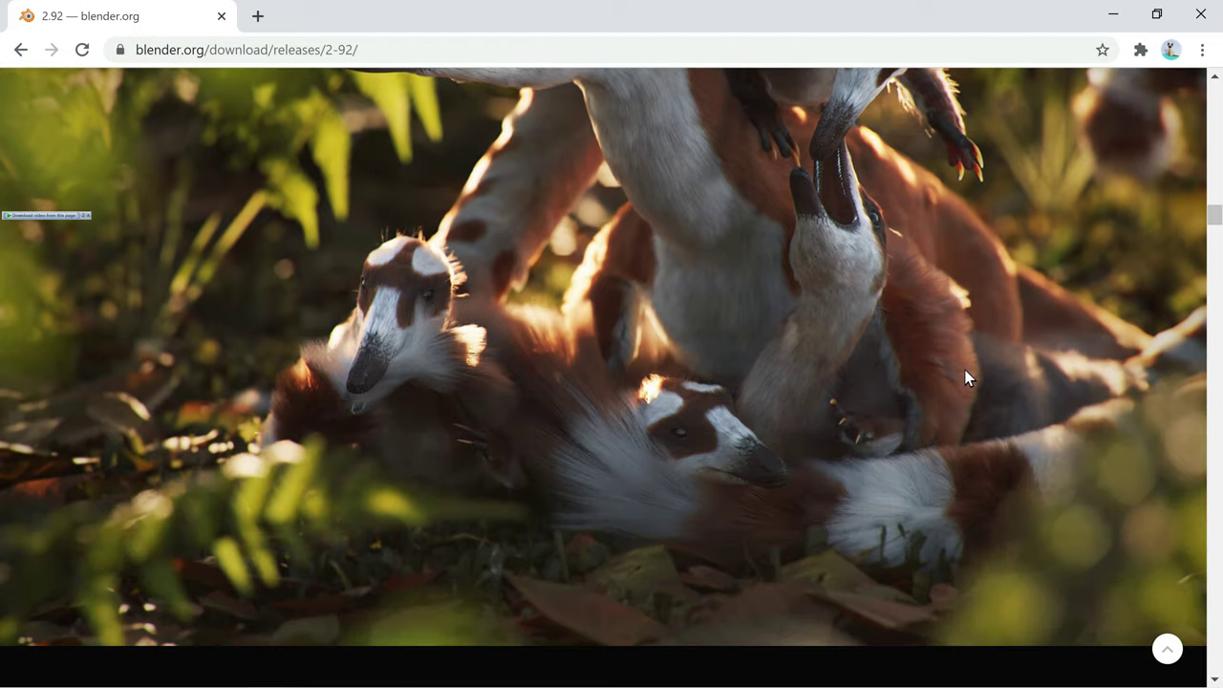
# Continue down the release notes to the EEVOLVED Cryptomatte and Shader AOV cards
pyautogui.scroll(1, 963, 378)
pyautogui.scroll(-2, 963, 378)
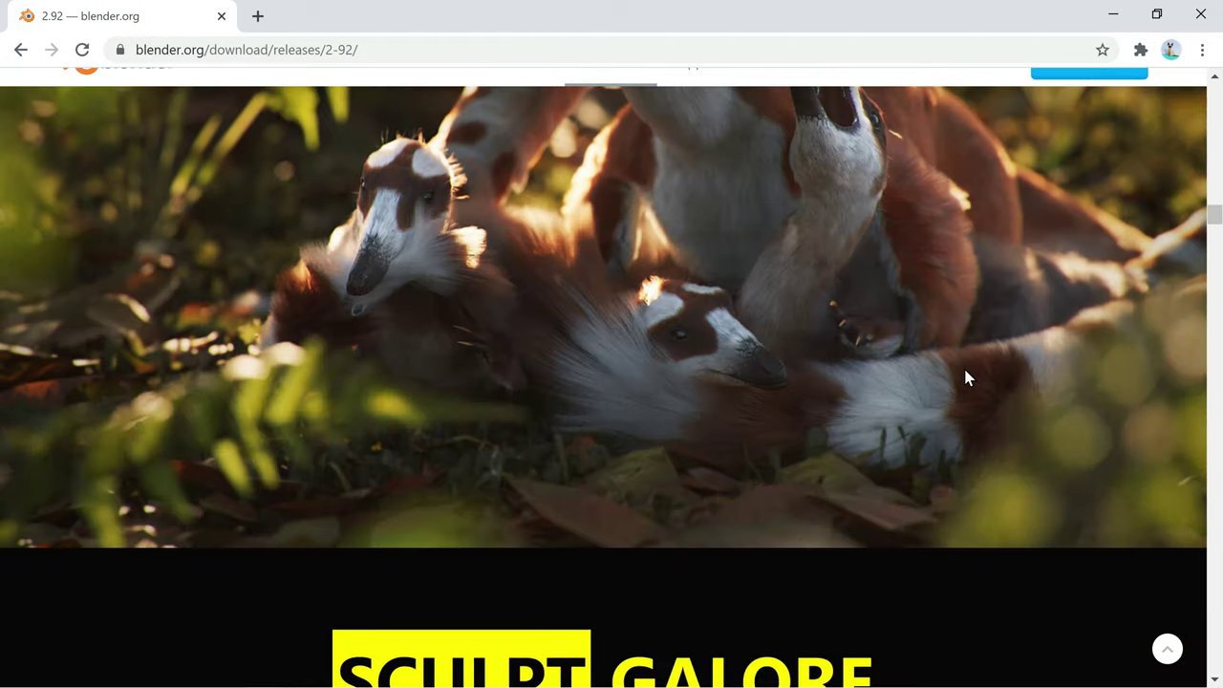
pyautogui.scroll(-5, 965, 378)
pyautogui.scroll(-3, 965, 378)
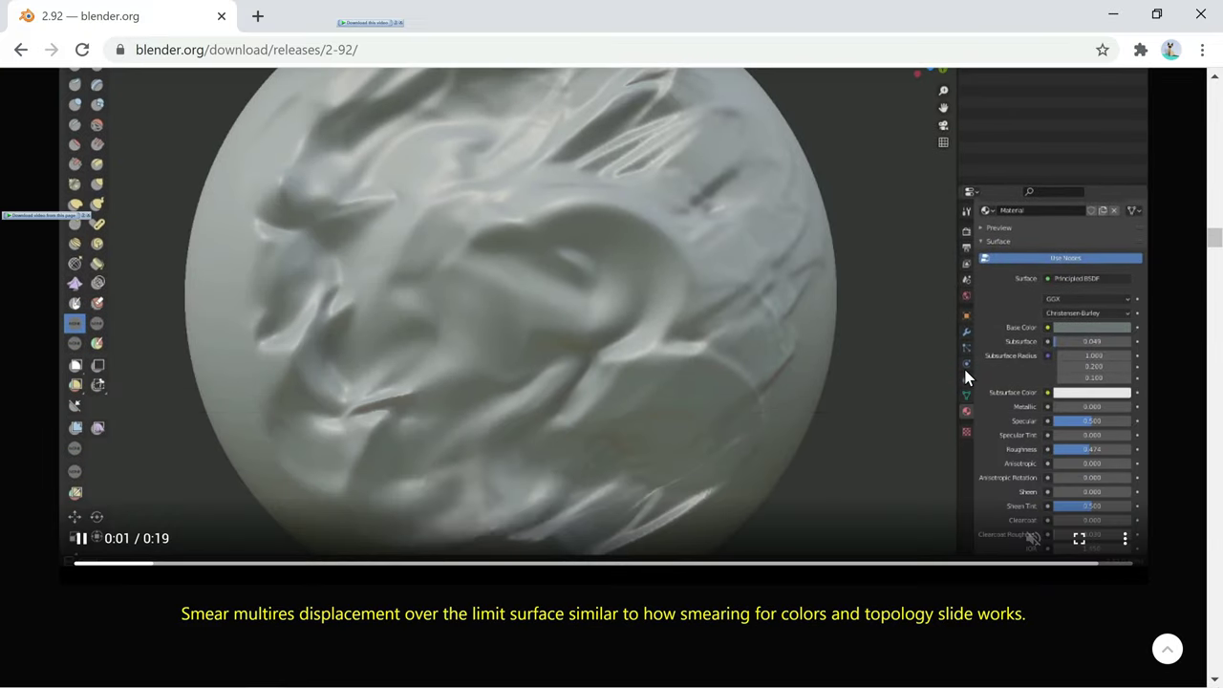
pyautogui.scroll(-2, 964, 378)
pyautogui.scroll(-3, 964, 378)
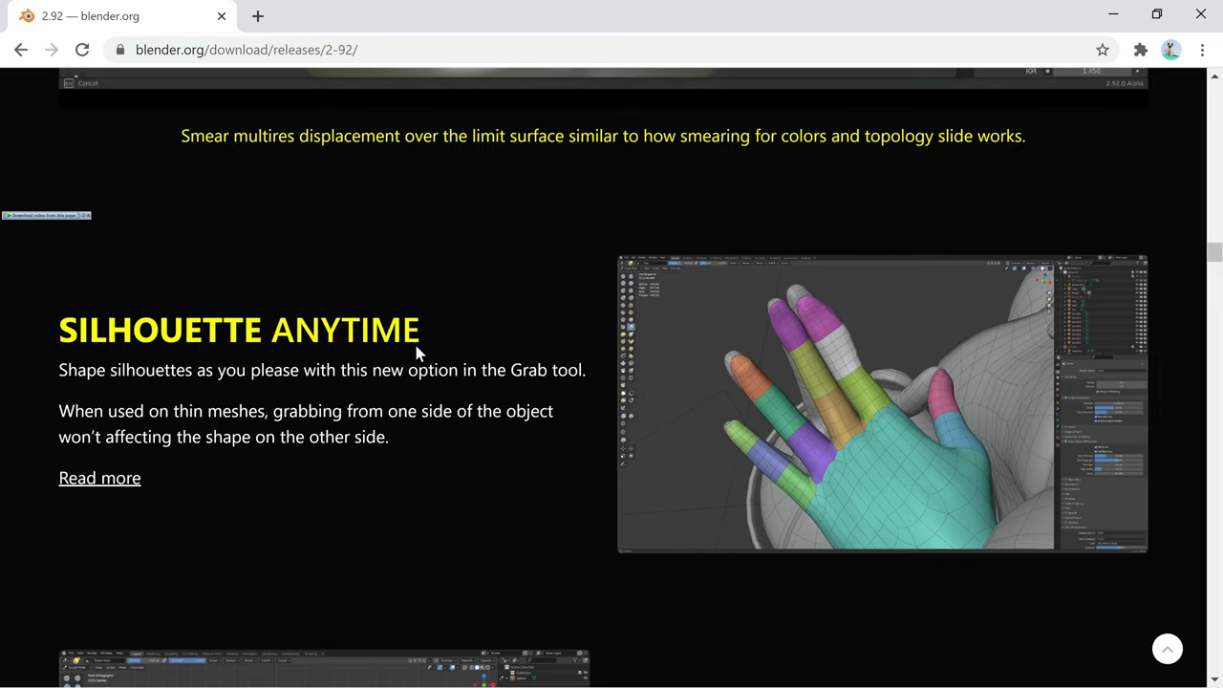
pyautogui.scroll(-2, 416, 352)
pyautogui.scroll(-2, 416, 352)
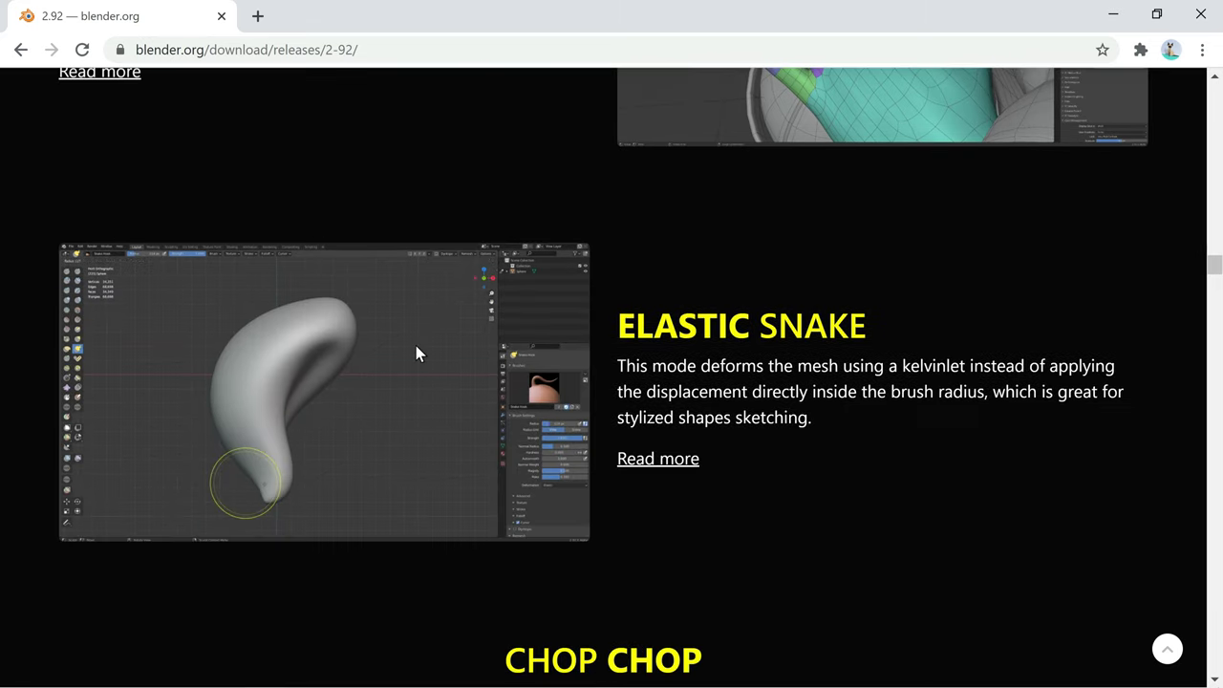
pyautogui.scroll(-1, 416, 353)
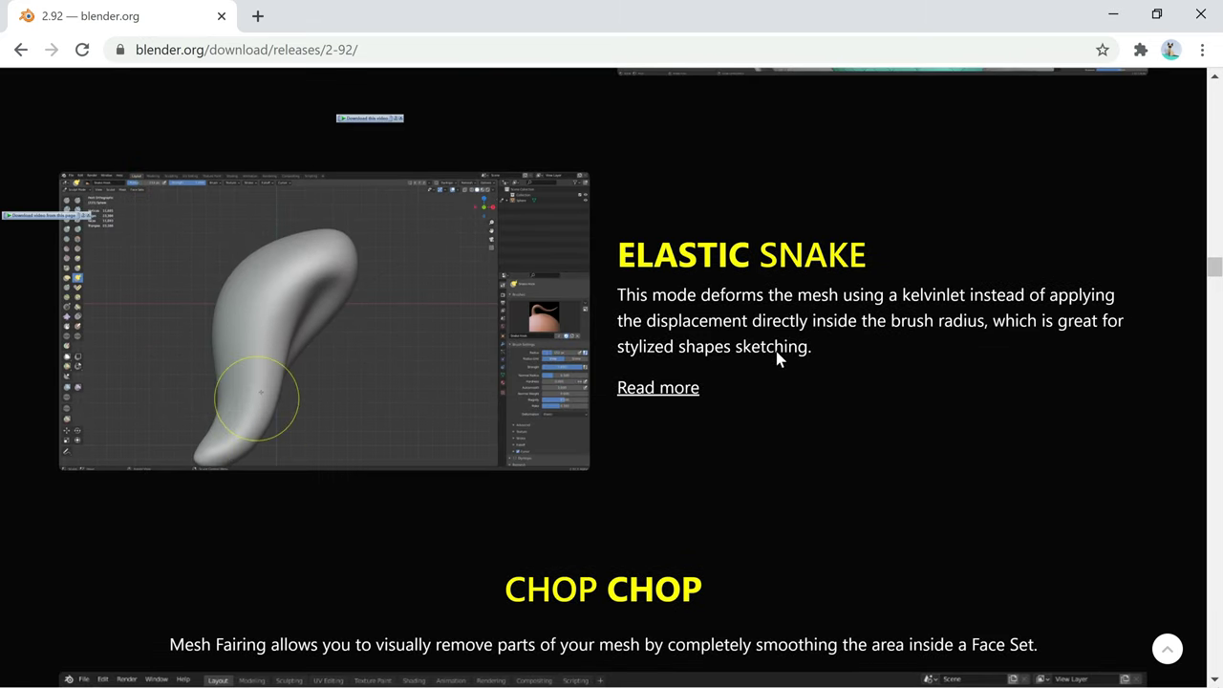
pyautogui.scroll(-1, 777, 352)
pyautogui.scroll(-1, 777, 351)
pyautogui.scroll(1, 777, 352)
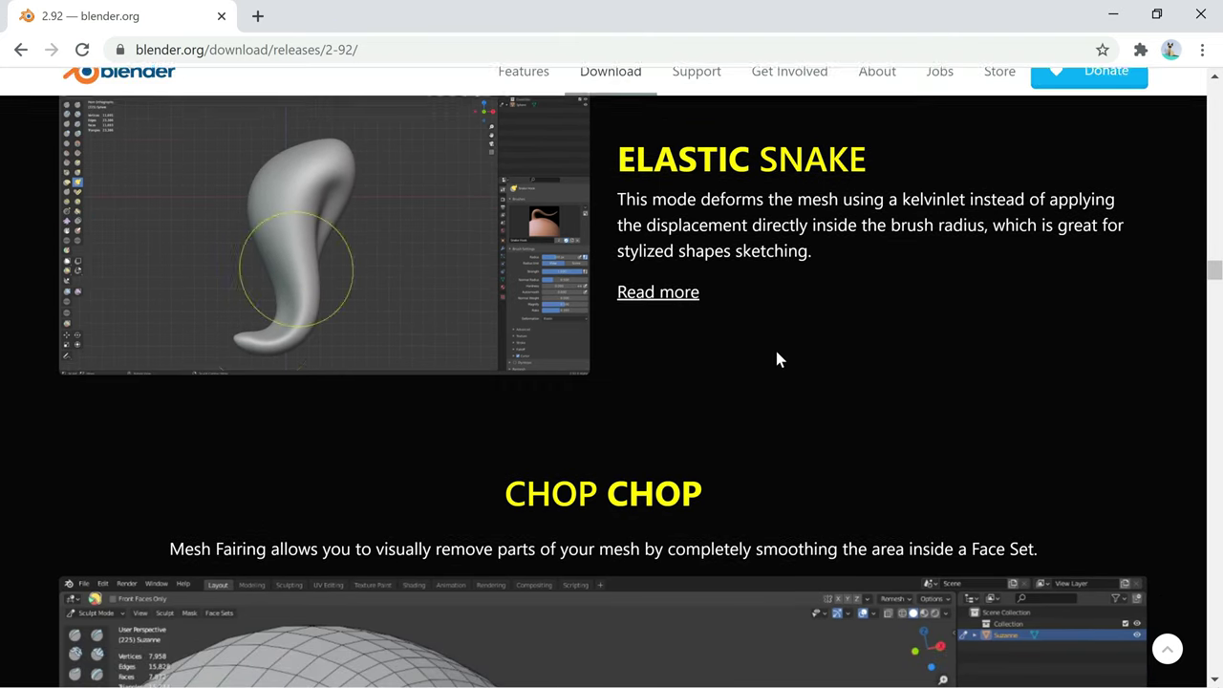
pyautogui.scroll(1, 776, 359)
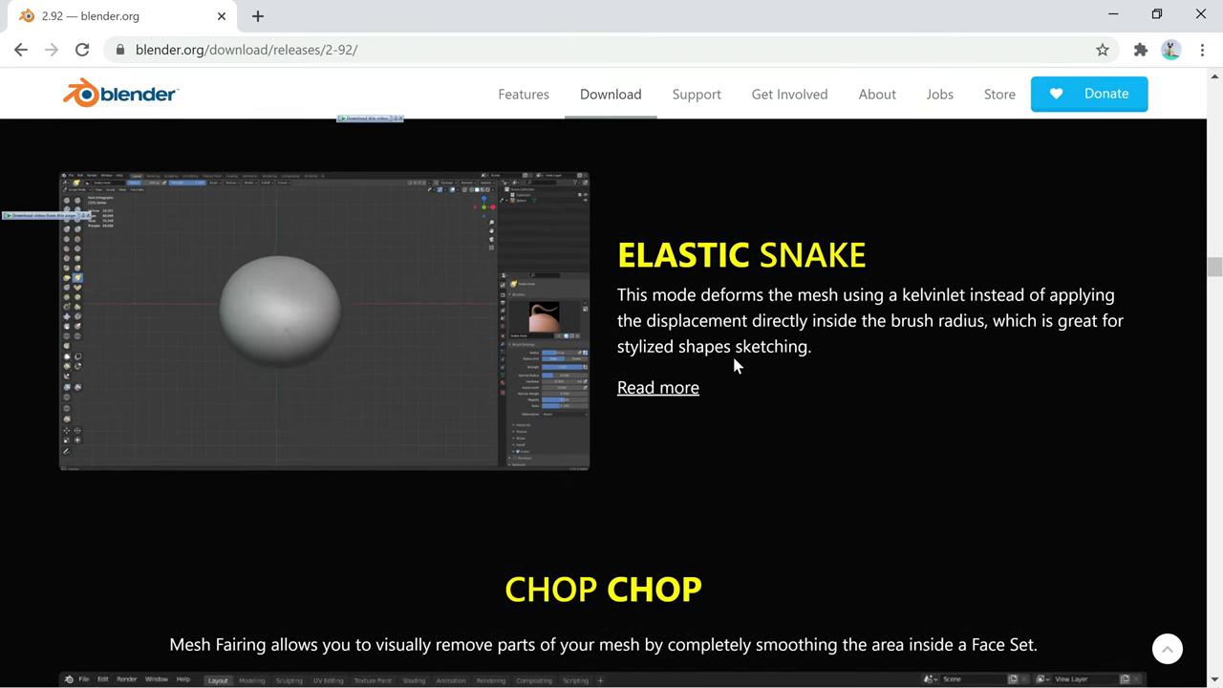
pyautogui.scroll(-3, 733, 363)
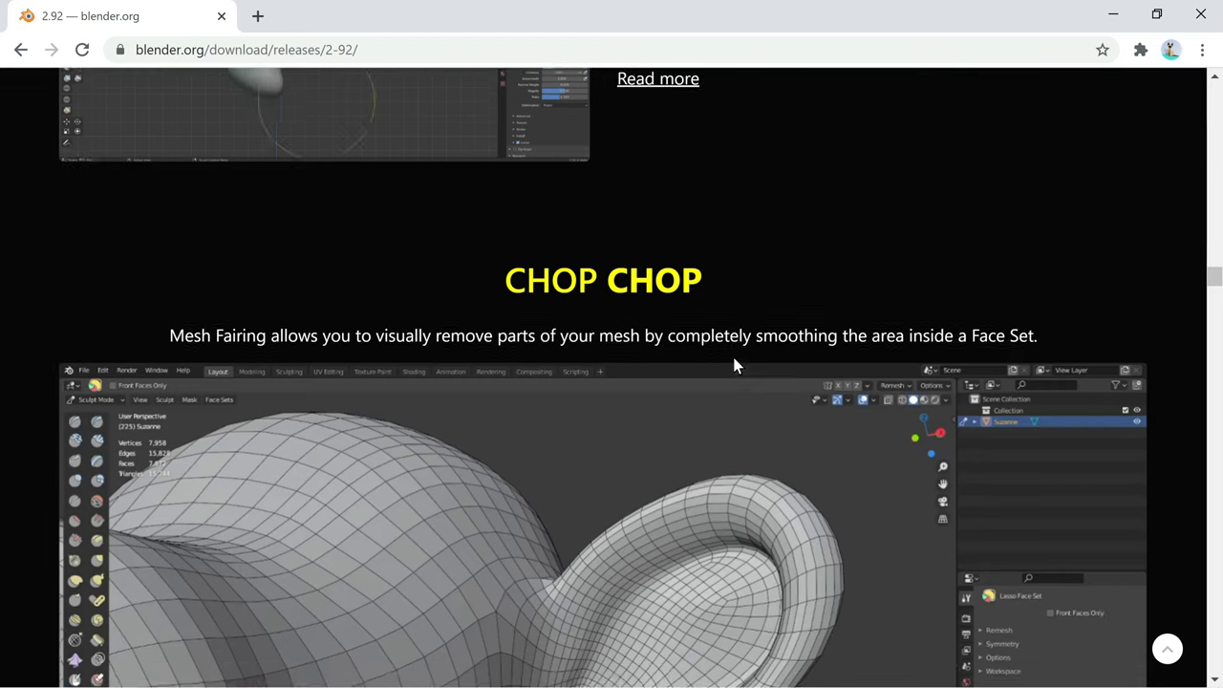
pyautogui.scroll(-2, 734, 363)
pyautogui.scroll(-2, 780, 299)
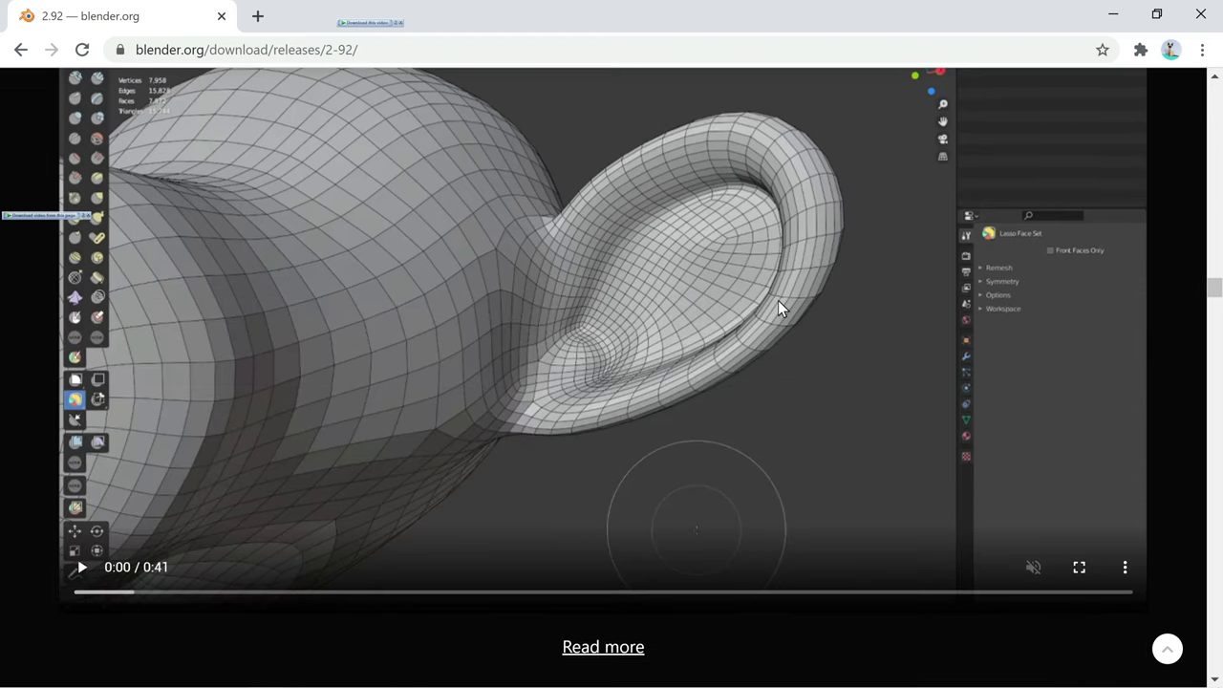
pyautogui.scroll(-2, 777, 300)
pyautogui.scroll(-3, 778, 299)
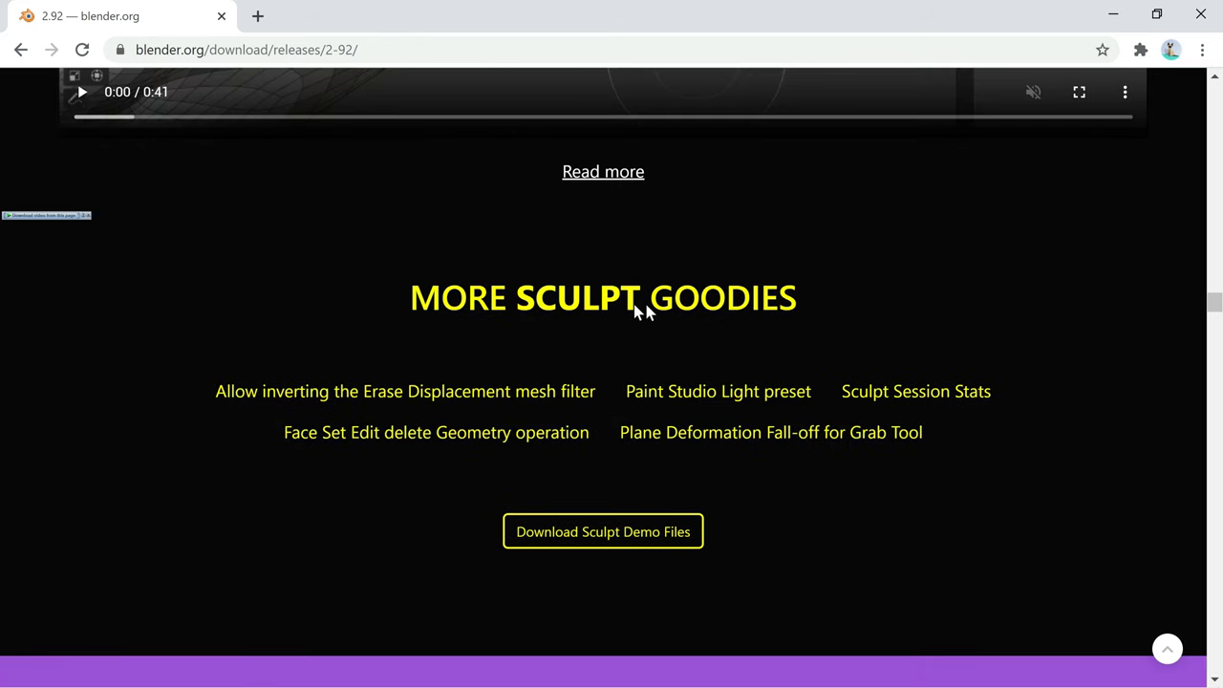
pyautogui.scroll(-1, 563, 510)
pyautogui.scroll(-2, 663, 360)
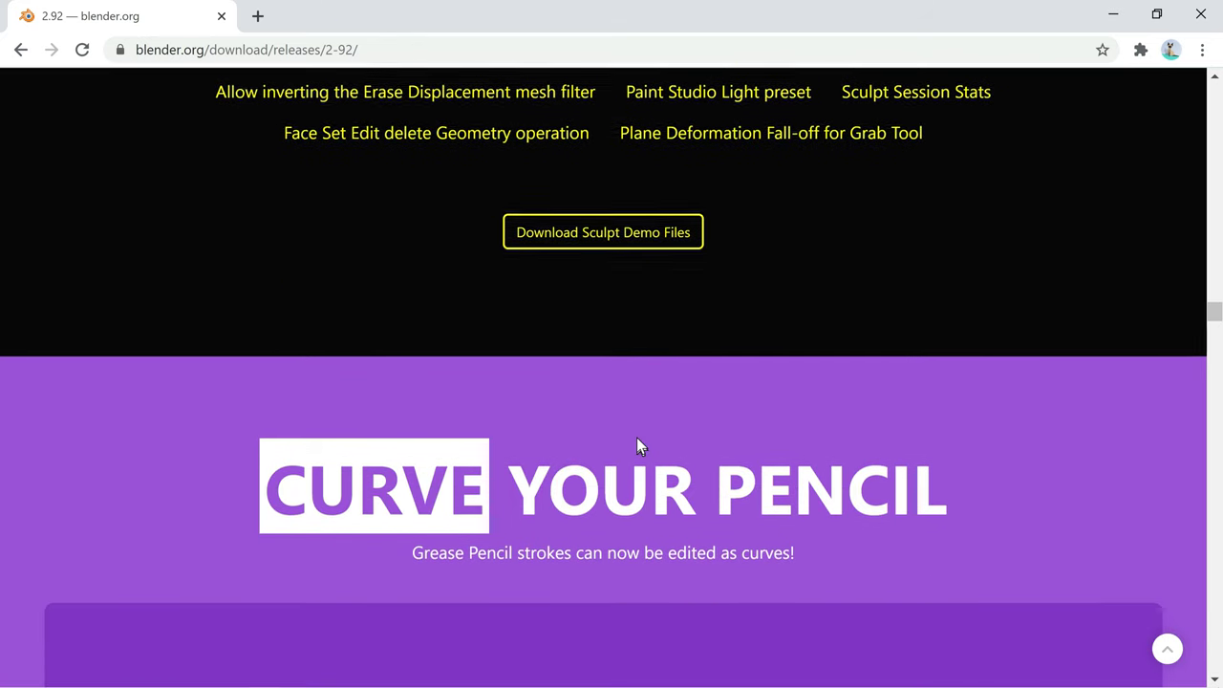
pyautogui.scroll(-2, 636, 439)
pyautogui.scroll(-3, 614, 355)
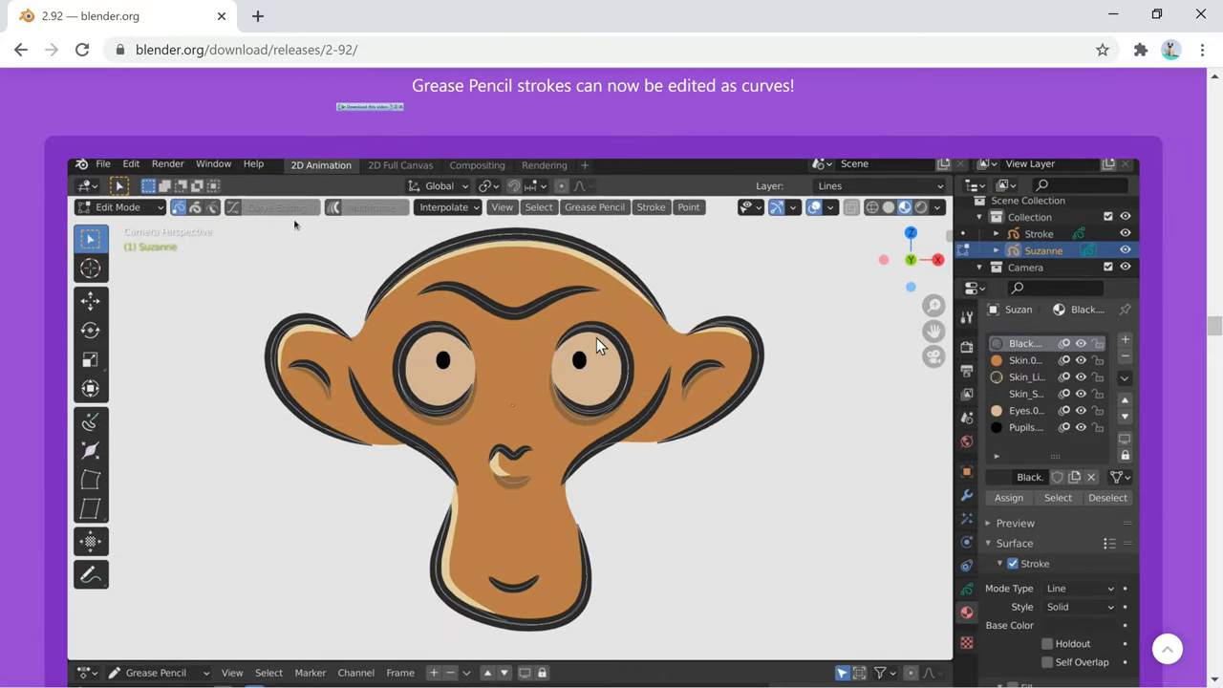
pyautogui.scroll(-2, 602, 343)
pyautogui.scroll(-4, 597, 337)
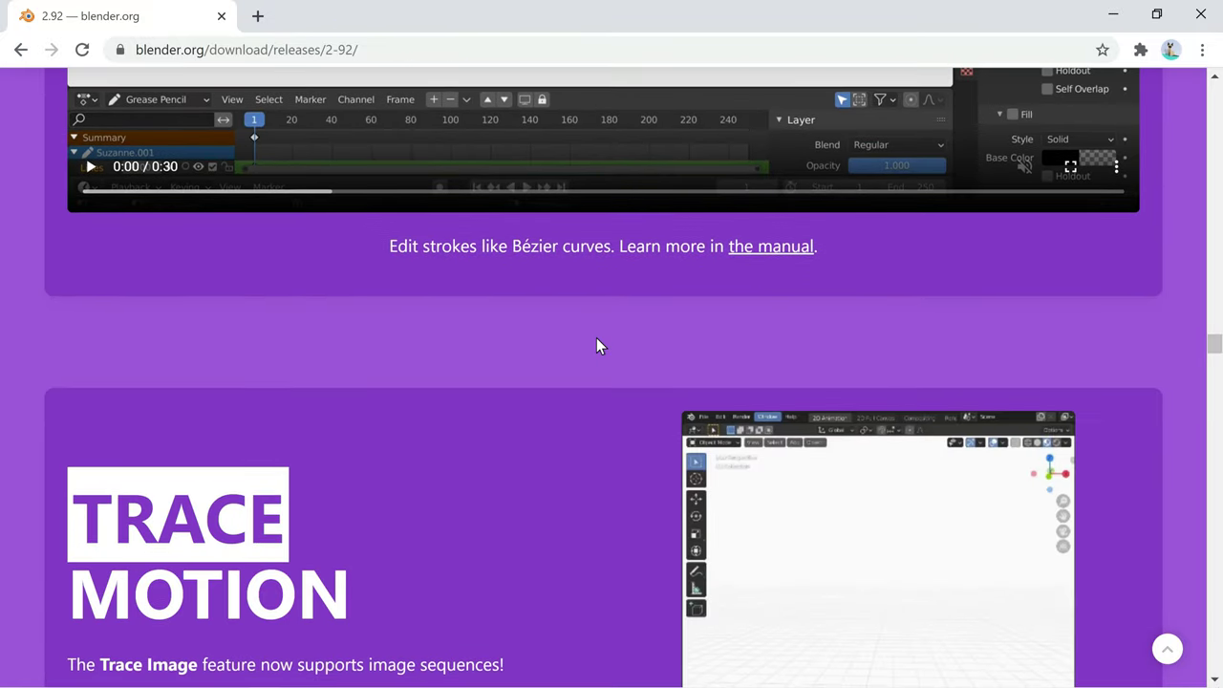
pyautogui.scroll(-4, 596, 344)
pyautogui.scroll(-4, 612, 401)
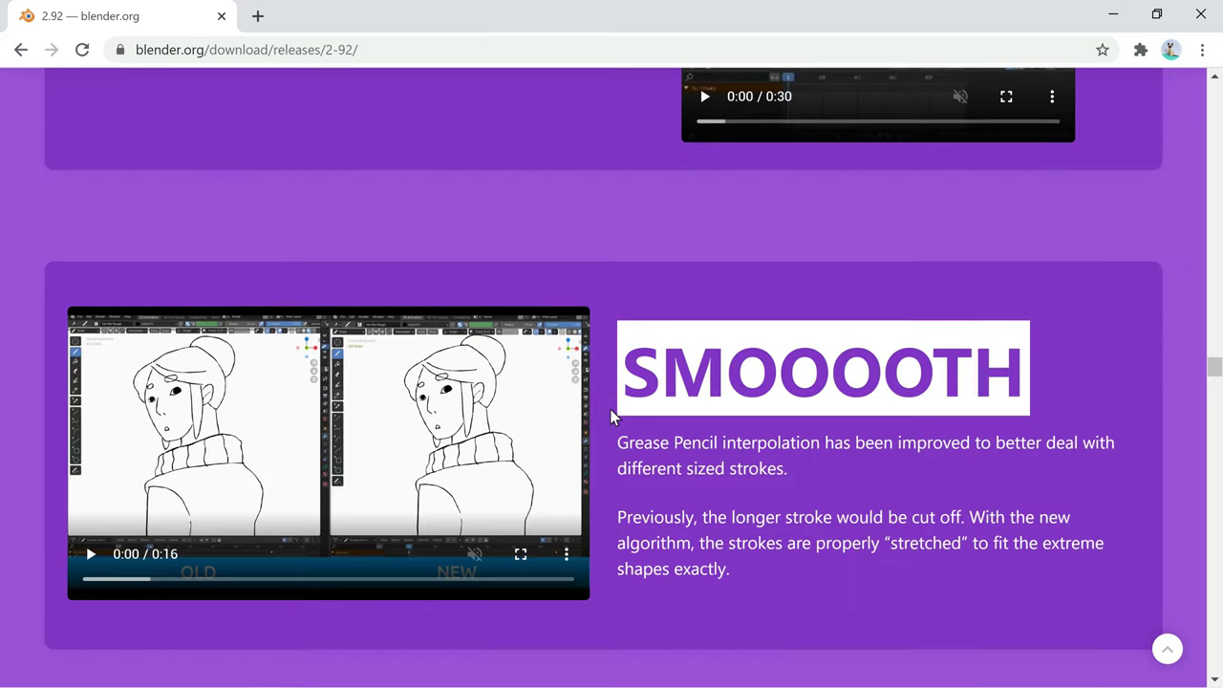
pyautogui.scroll(-4, 612, 406)
pyautogui.scroll(2, 612, 411)
pyautogui.scroll(1, 612, 417)
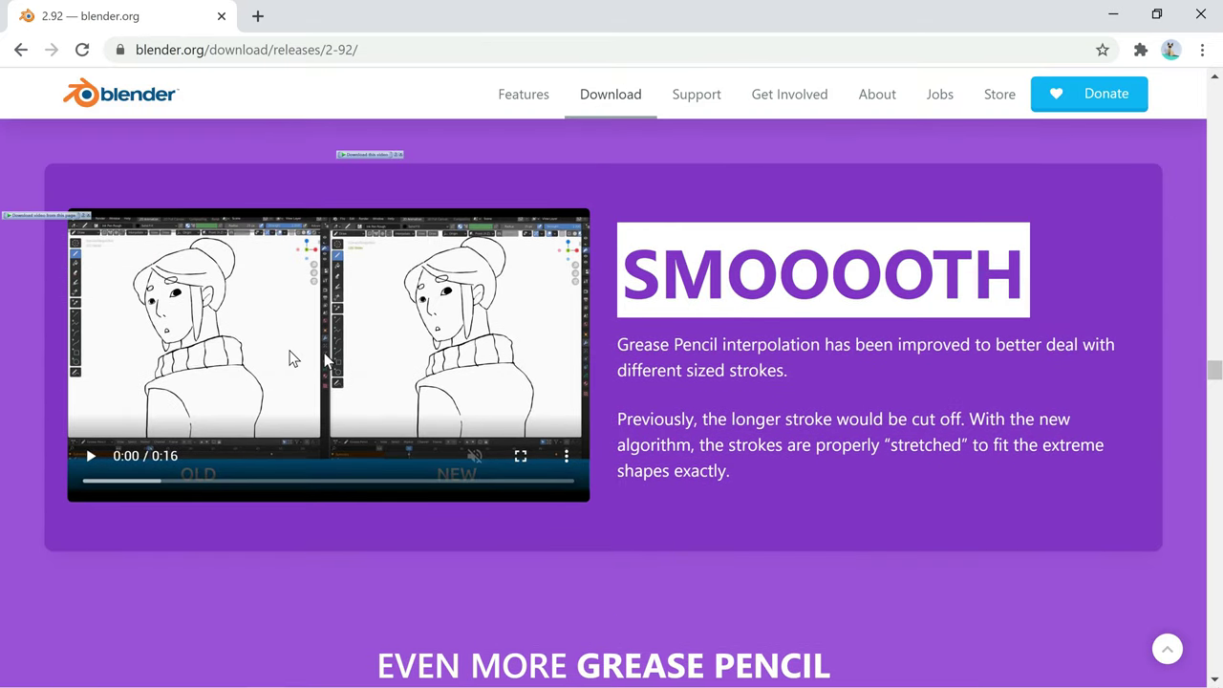
pyautogui.scroll(-3, 802, 311)
pyautogui.scroll(-3, 801, 311)
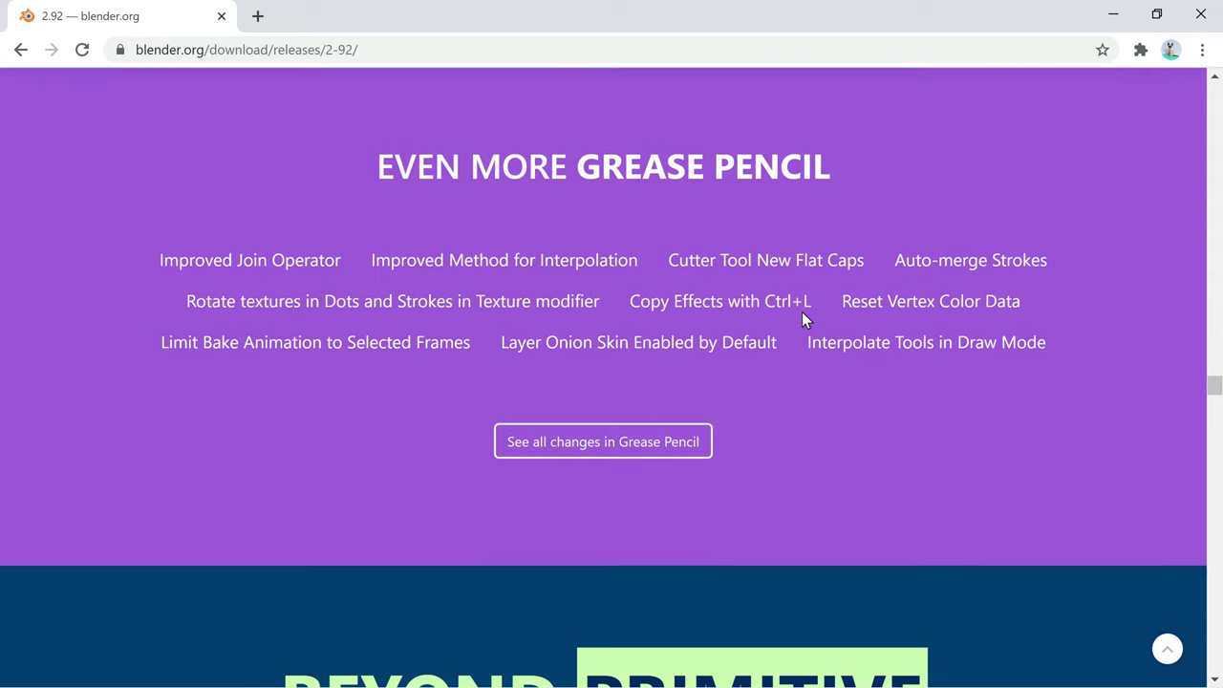
pyautogui.scroll(-3, 803, 315)
pyautogui.scroll(-3, 802, 315)
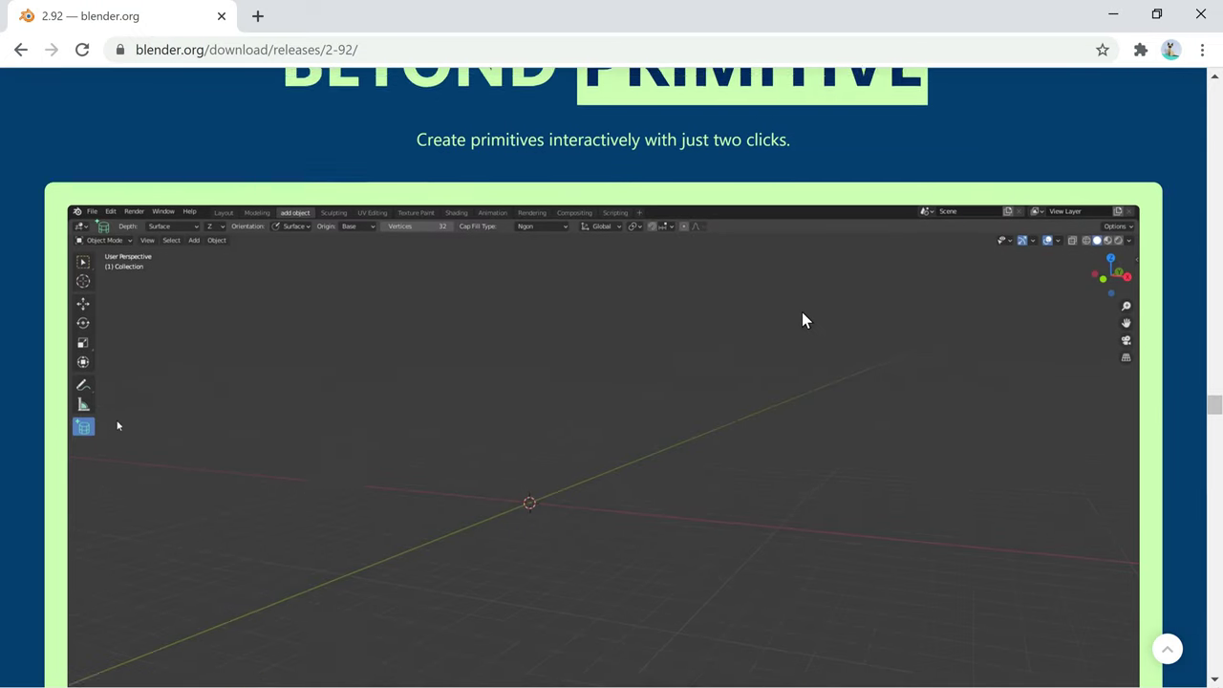
pyautogui.scroll(-3, 834, 396)
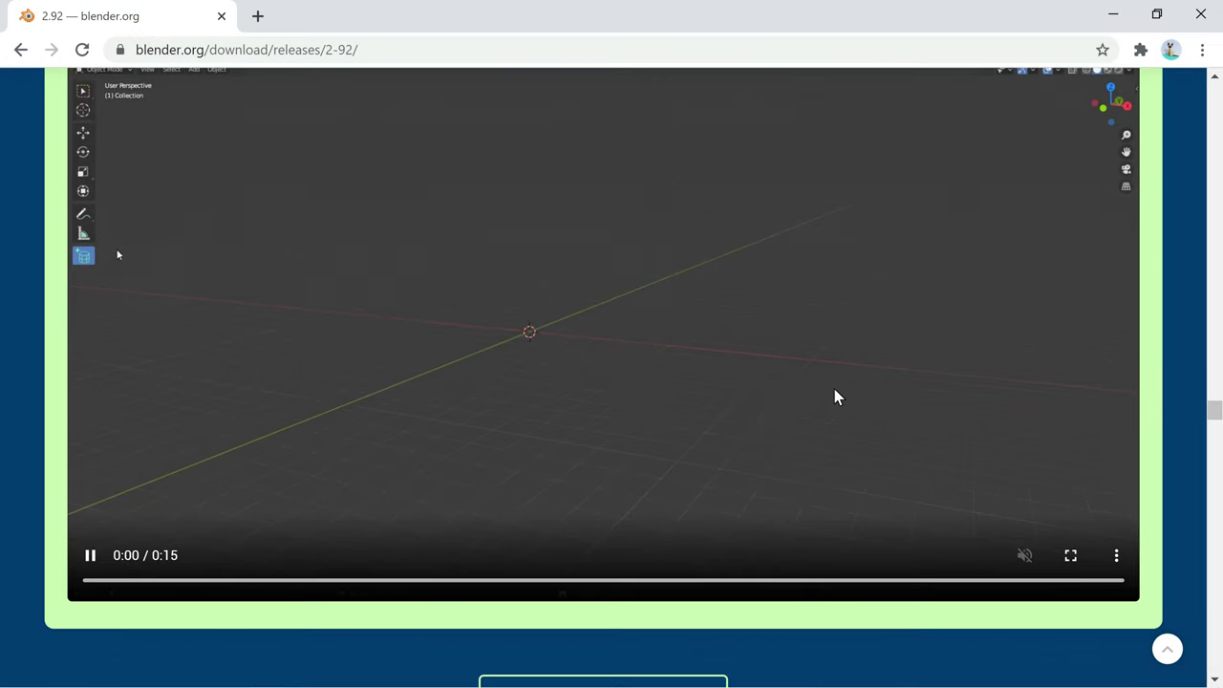
pyautogui.scroll(-2, 834, 396)
pyautogui.scroll(-4, 834, 395)
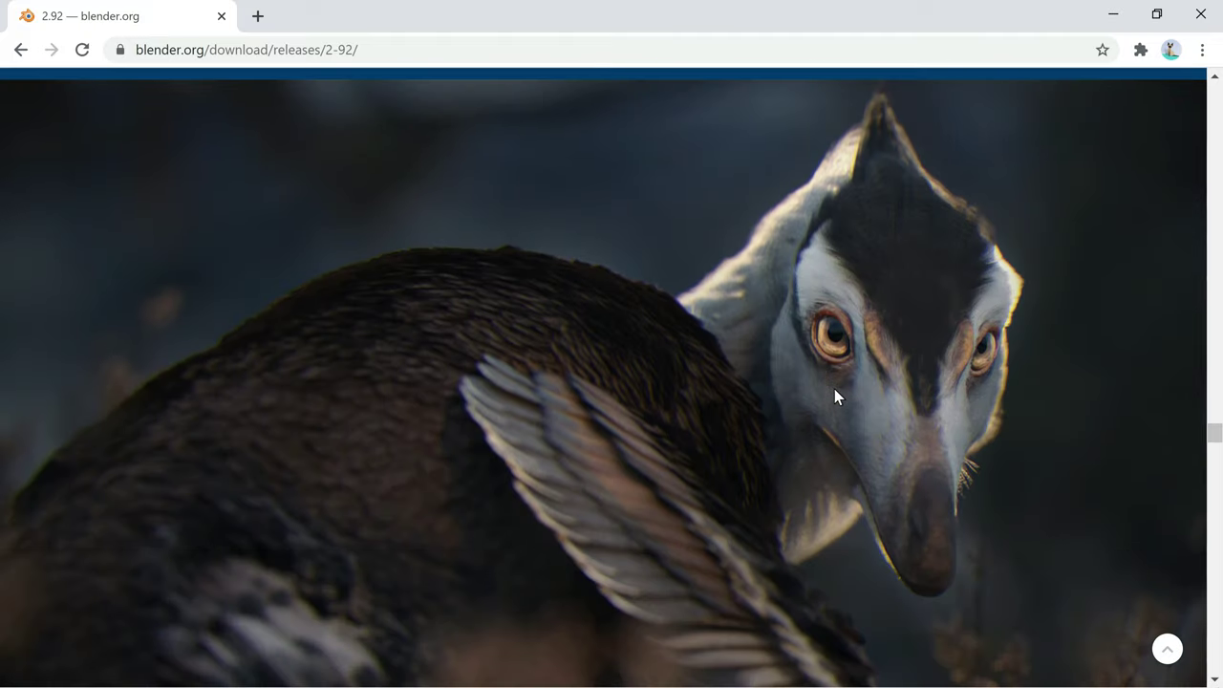
pyautogui.scroll(-3, 833, 395)
pyautogui.scroll(-4, 834, 395)
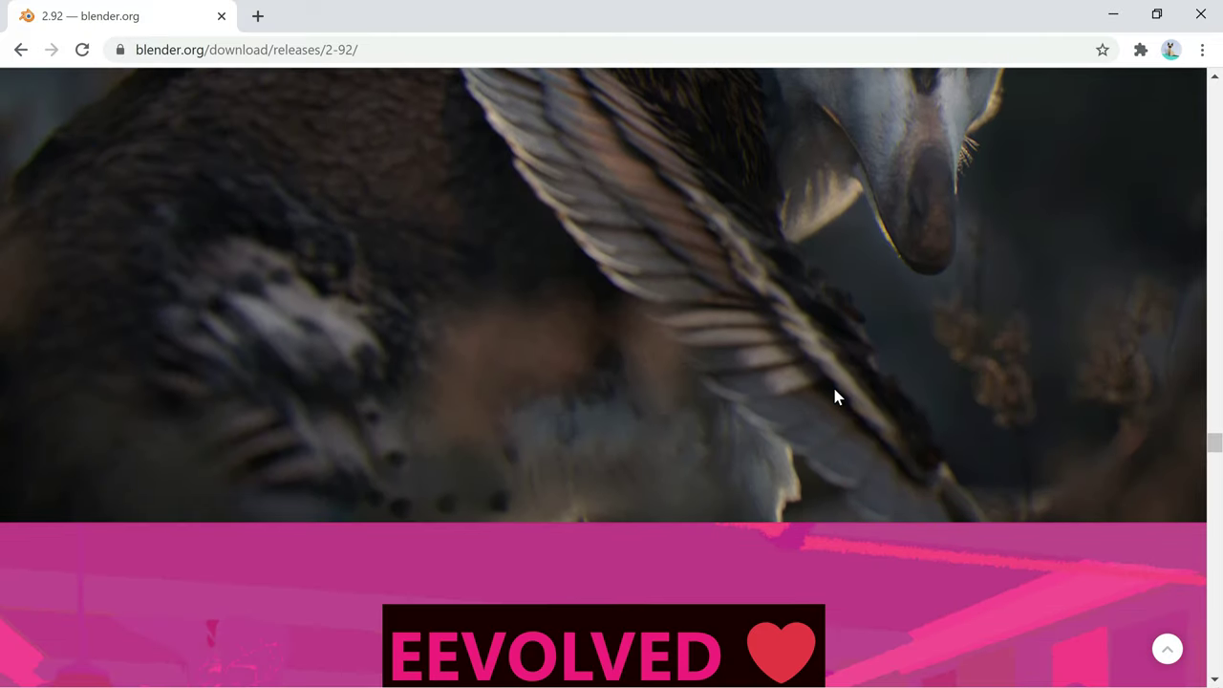
pyautogui.scroll(-1, 834, 391)
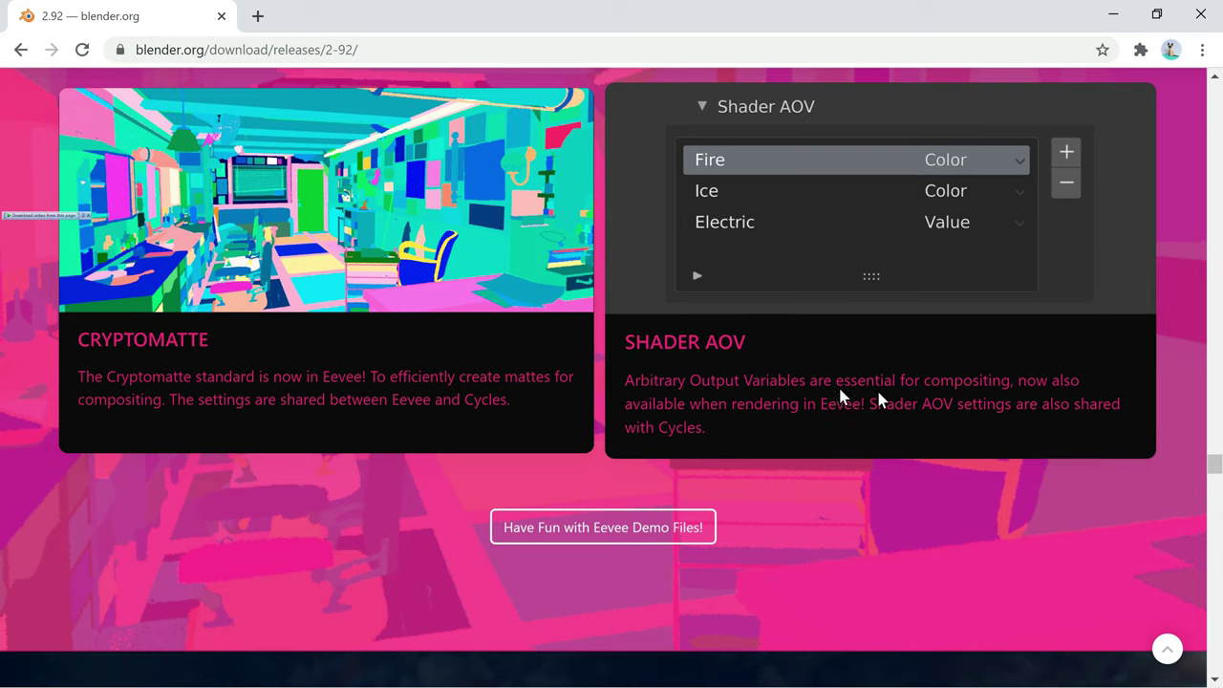
# Jump down the 2.92 page, then return to its 'Create the impossible' top banner
pyautogui.moveTo(1215, 464)
pyautogui.mouseDown()
pyautogui.moveTo(1215, 533)
pyautogui.moveTo(1215, 465)
pyautogui.moveTo(1173, 265)
pyautogui.moveTo(1201, 104)
pyautogui.mouseUp()
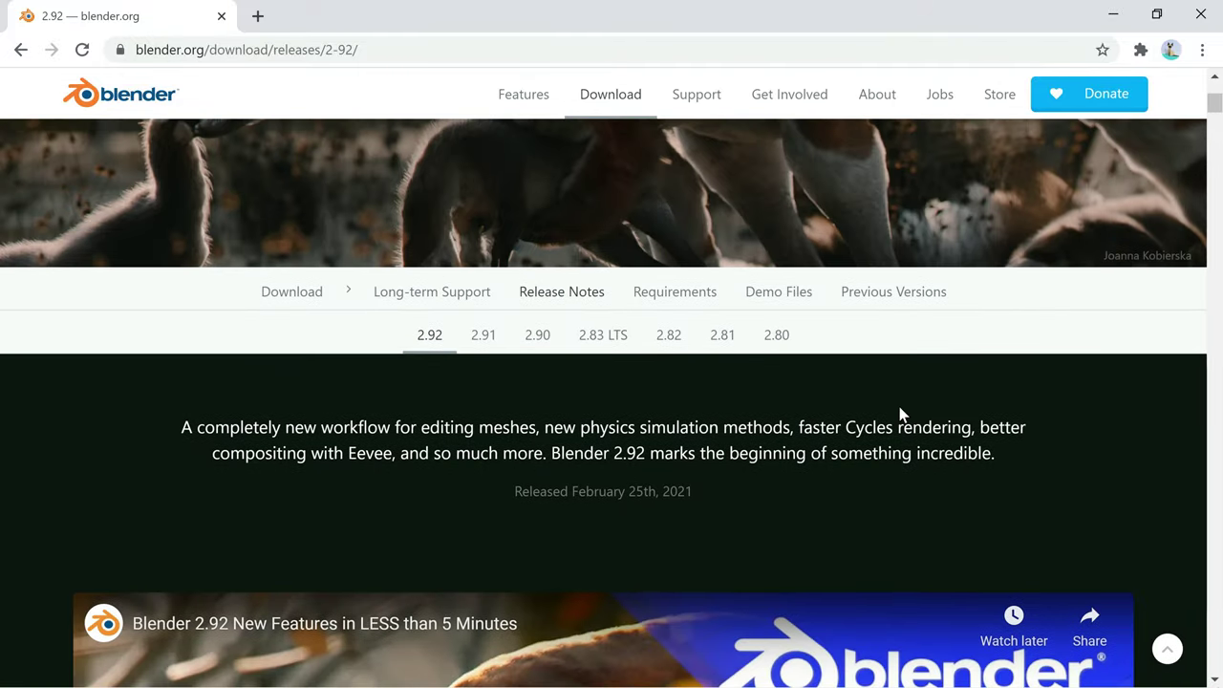
pyautogui.scroll(3, 897, 406)
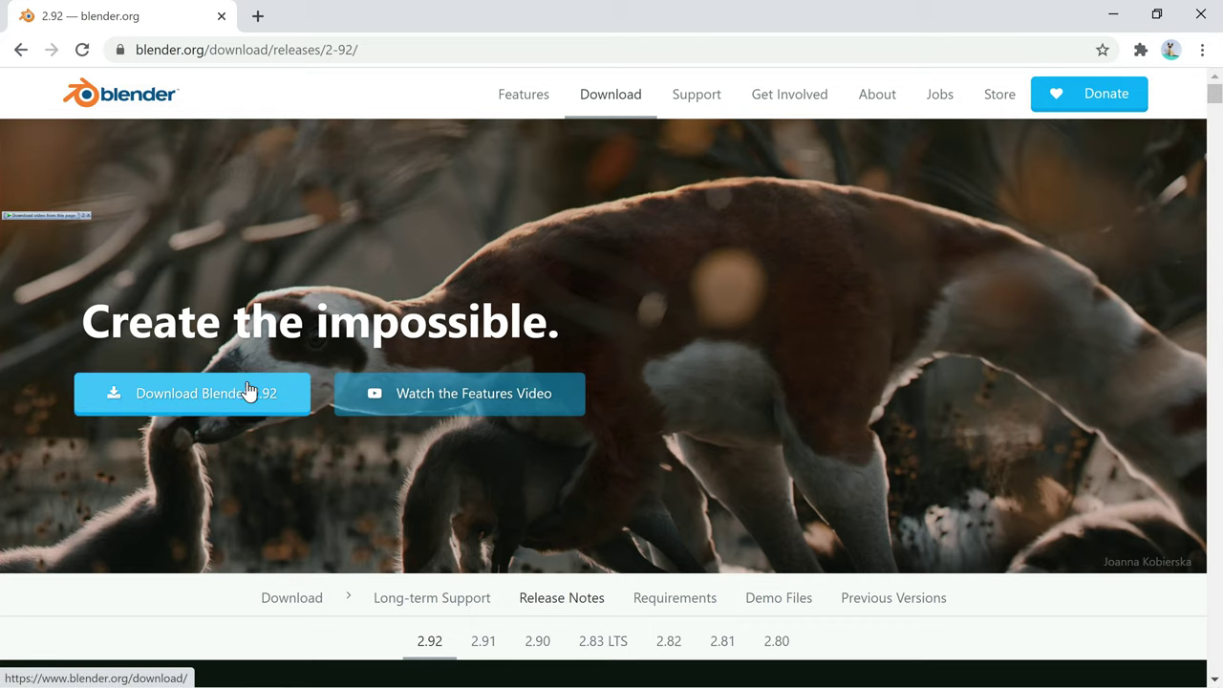
# Open the Blender 2.92.0 download page and check the Windows installer's compatibility and checksum info
pyautogui.click(244, 392)
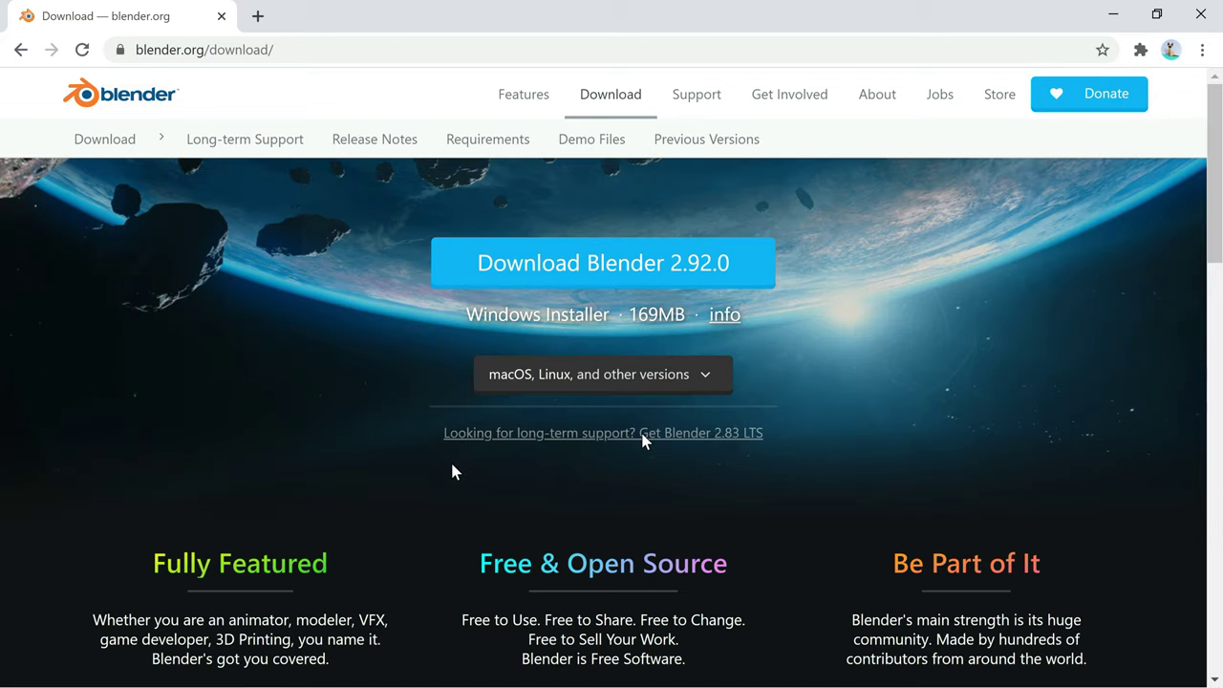
pyautogui.click(721, 315)
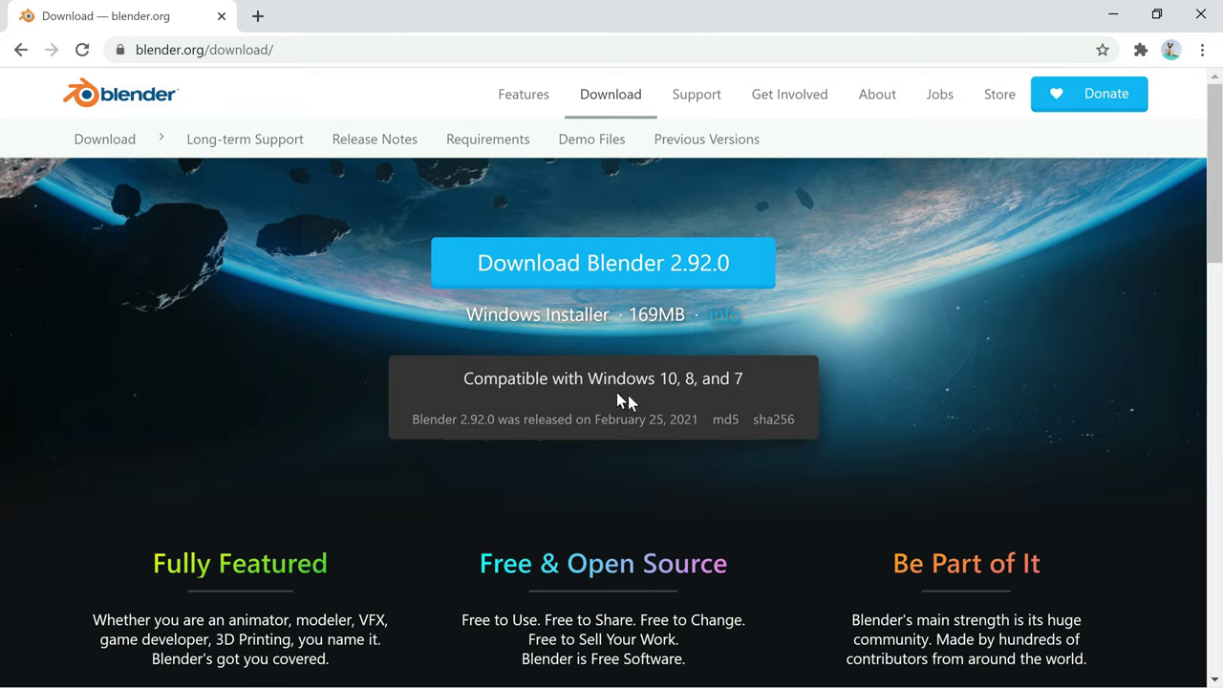
pyautogui.click(949, 350)
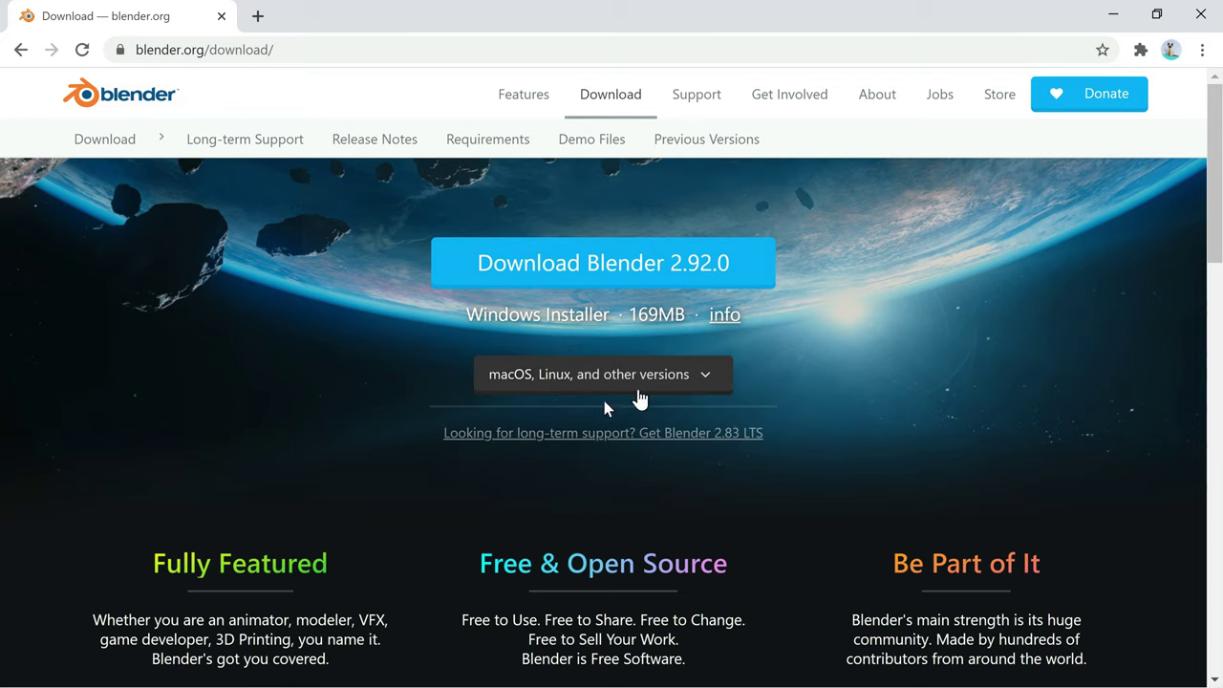
# Browse the 'macOS, Linux, and other versions' download list
pyautogui.click(709, 379)
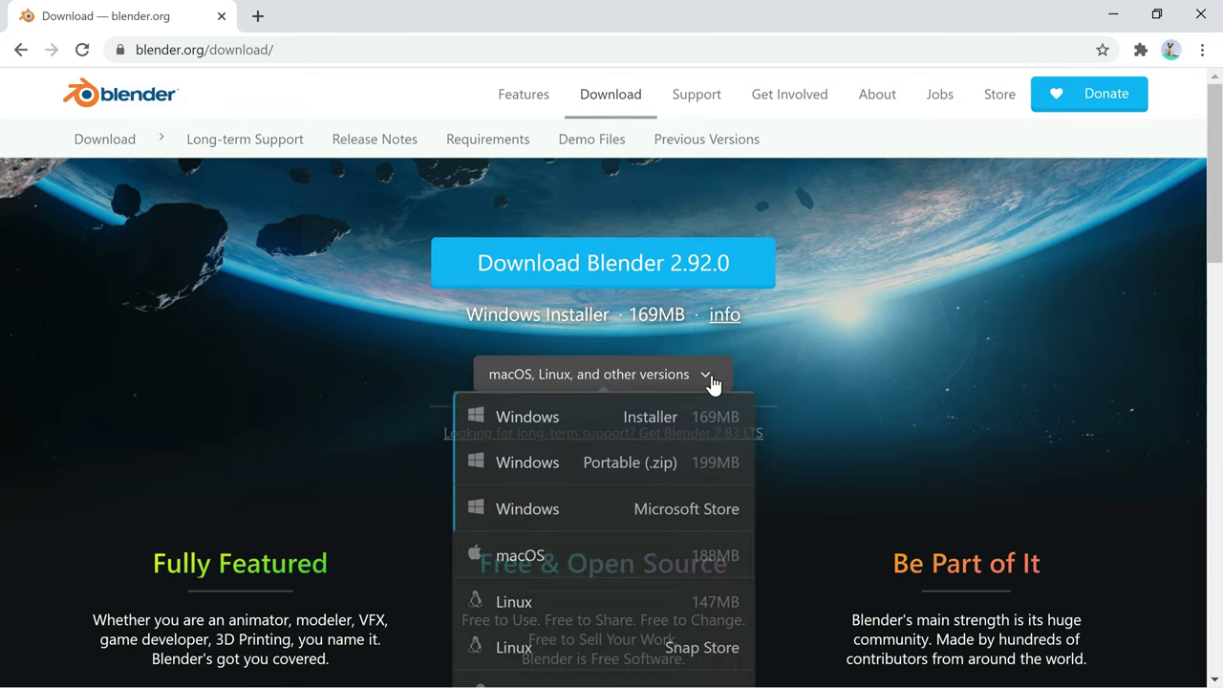
pyautogui.scroll(-2, 515, 554)
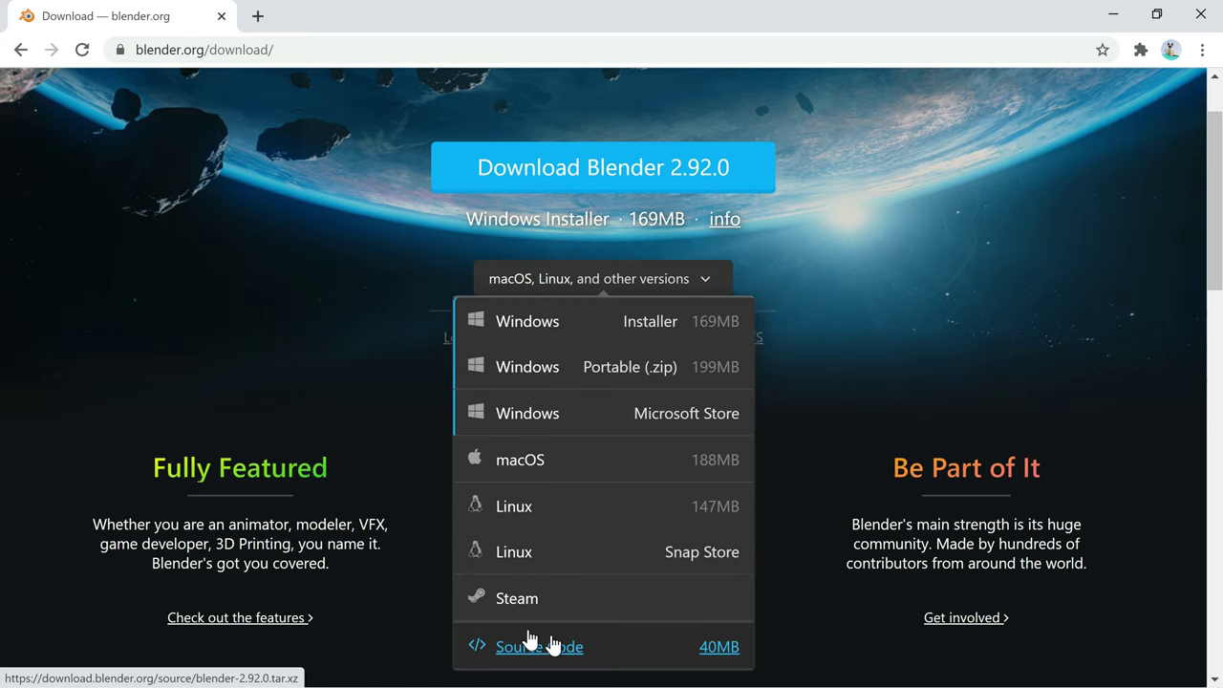
pyautogui.scroll(-2, 596, 641)
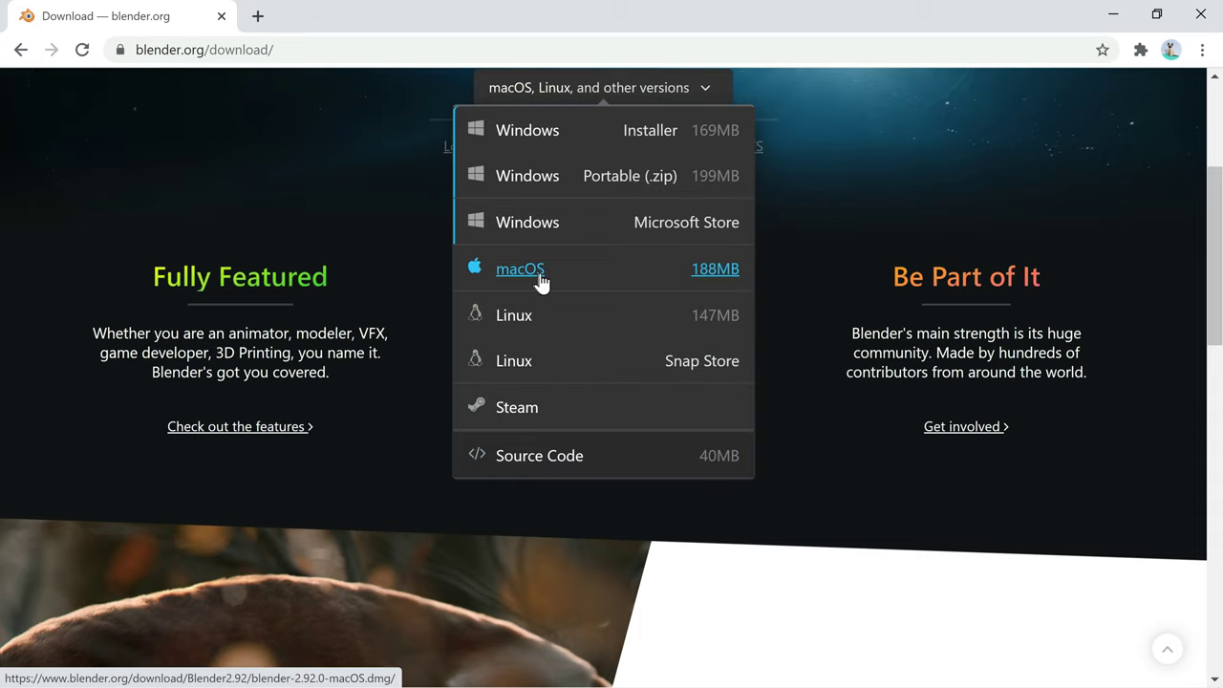
pyautogui.scroll(1, 593, 325)
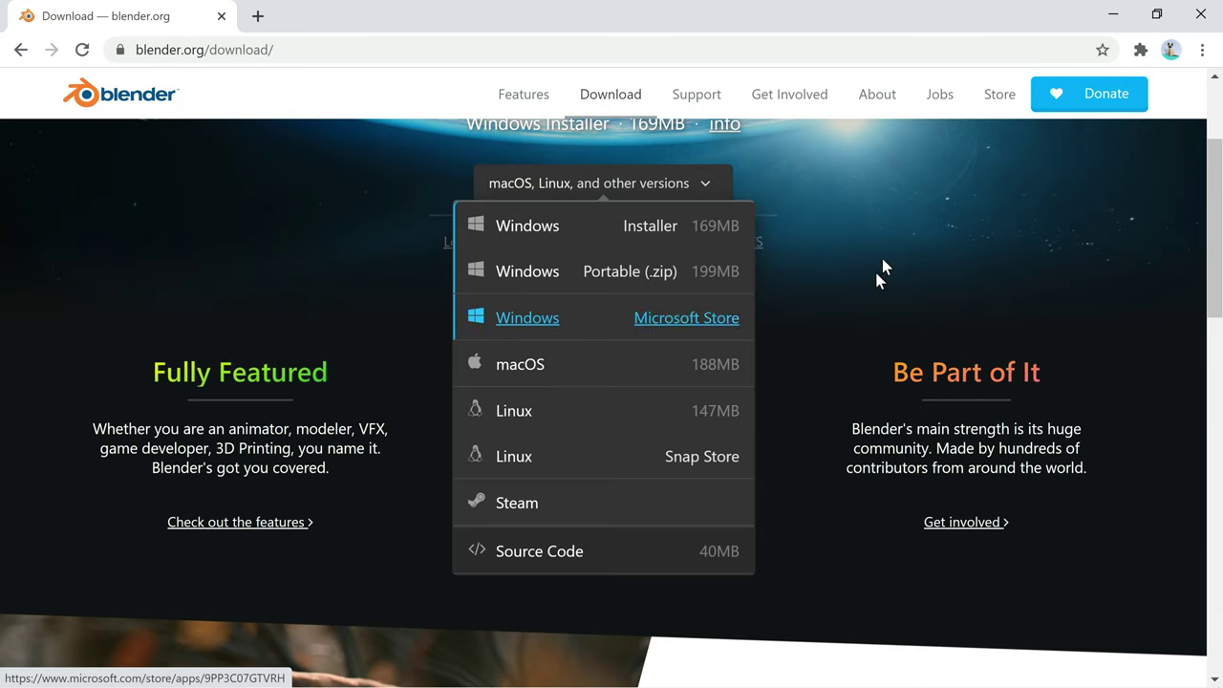
pyautogui.moveTo(413, 674)
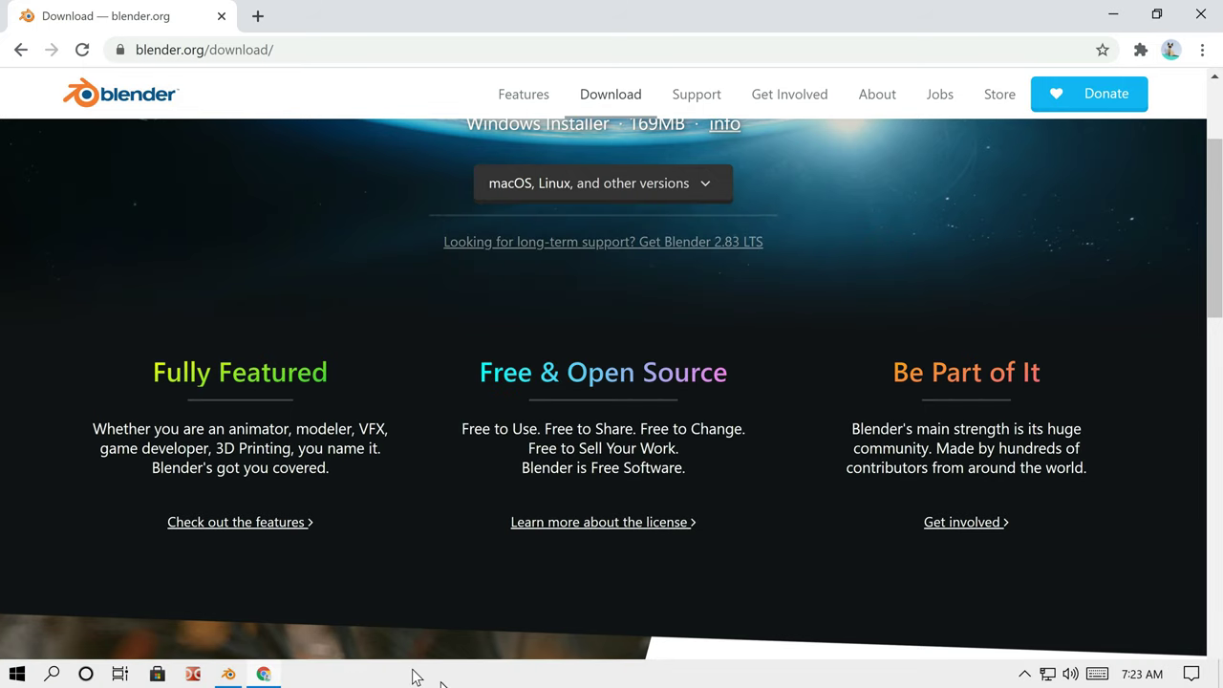
# Switch to Blender and start a new General file, discarding the untitled file's changes
pyautogui.click(229, 675)
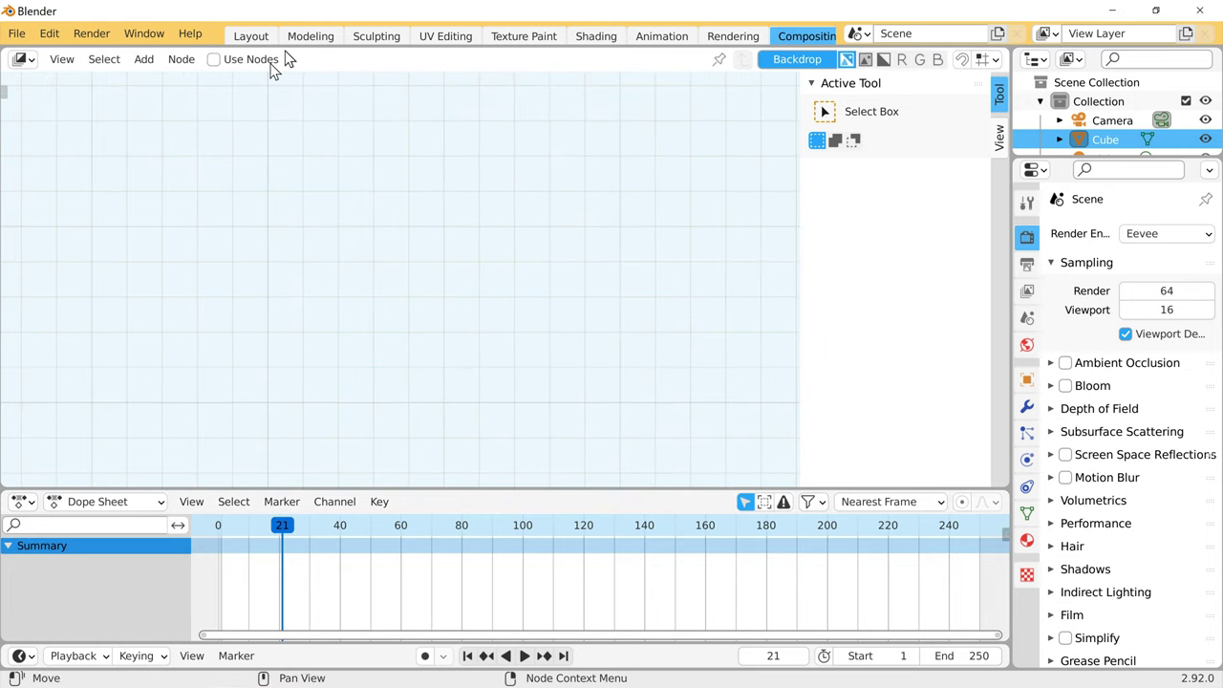
pyautogui.click(15, 38)
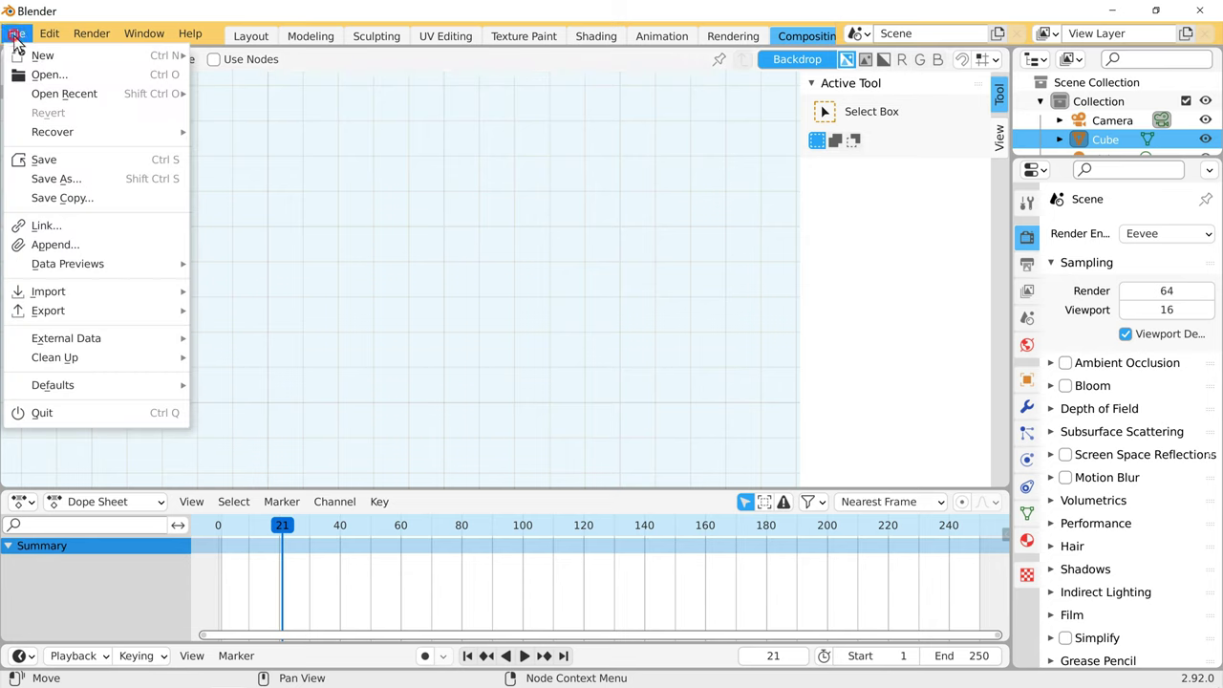
pyautogui.click(31, 56)
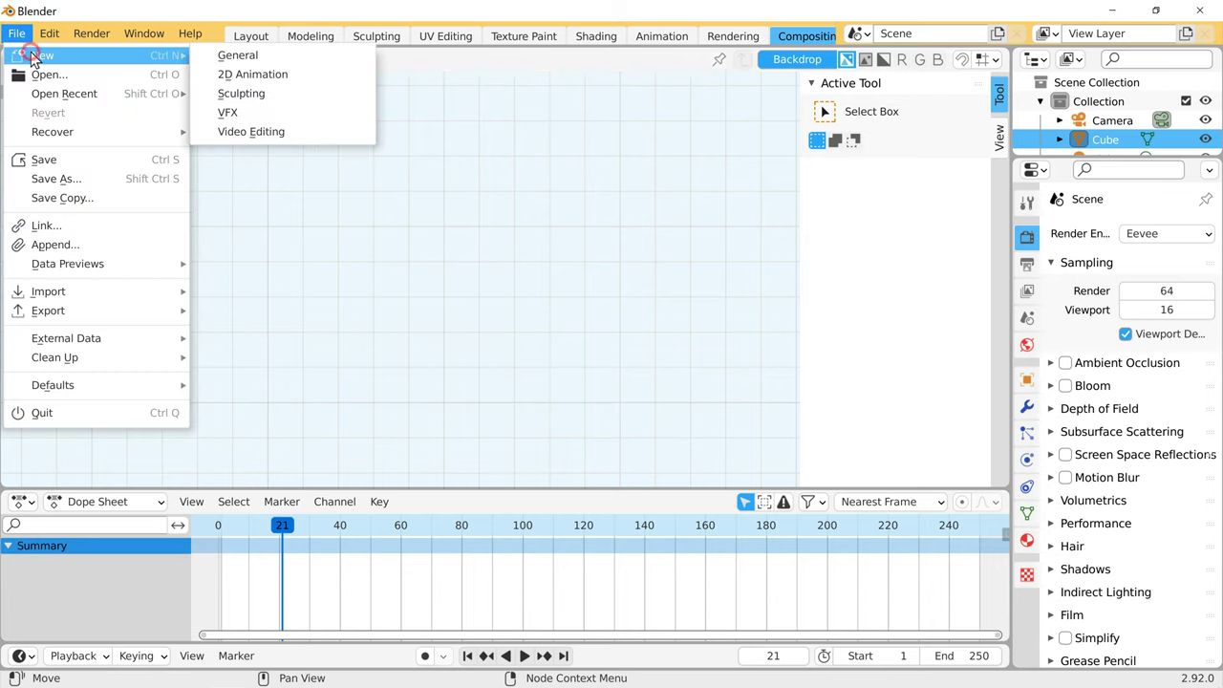
pyautogui.click(253, 57)
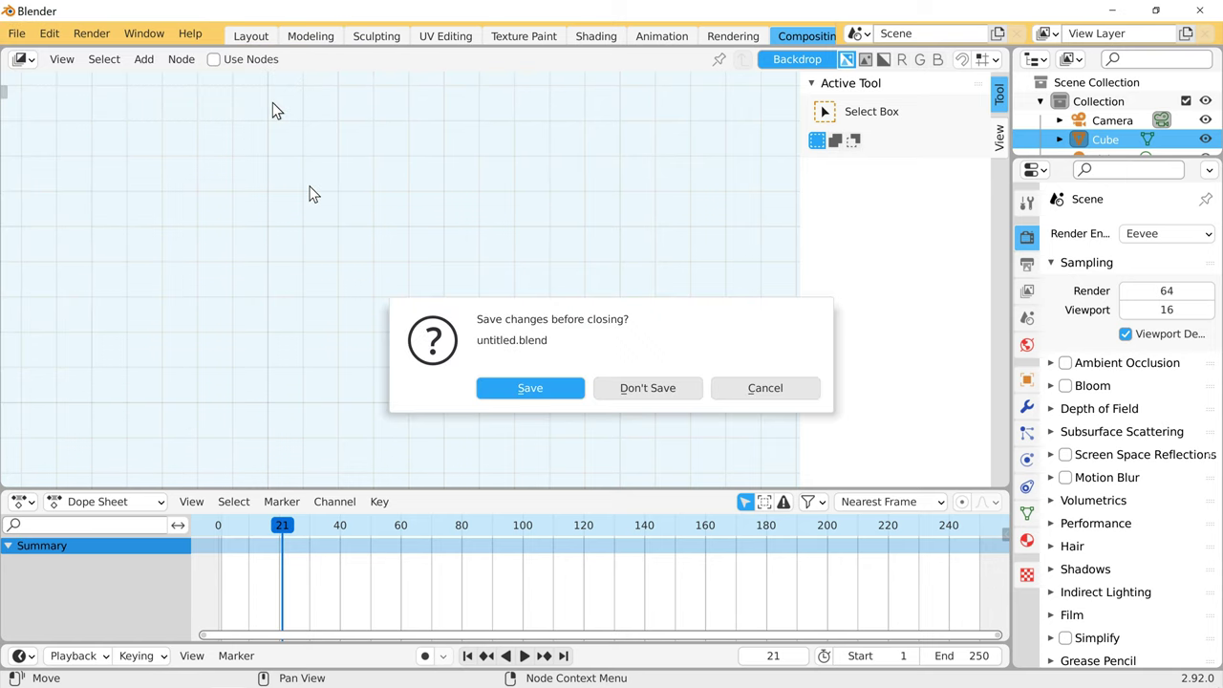
pyautogui.click(638, 388)
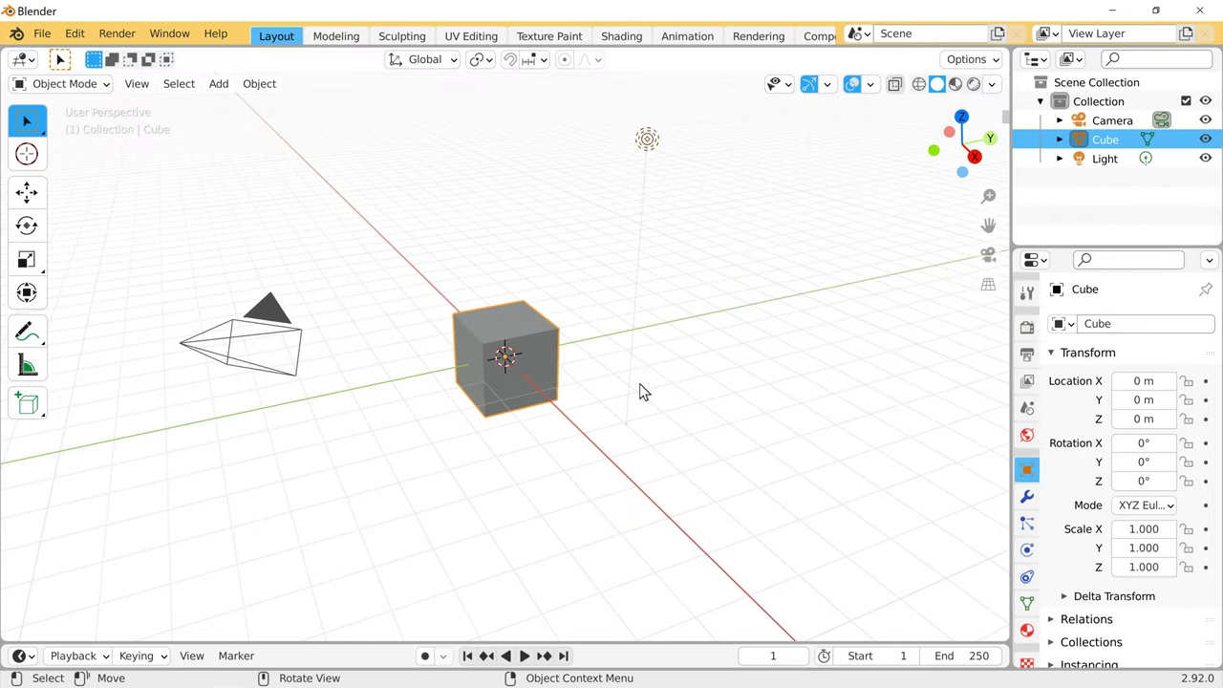